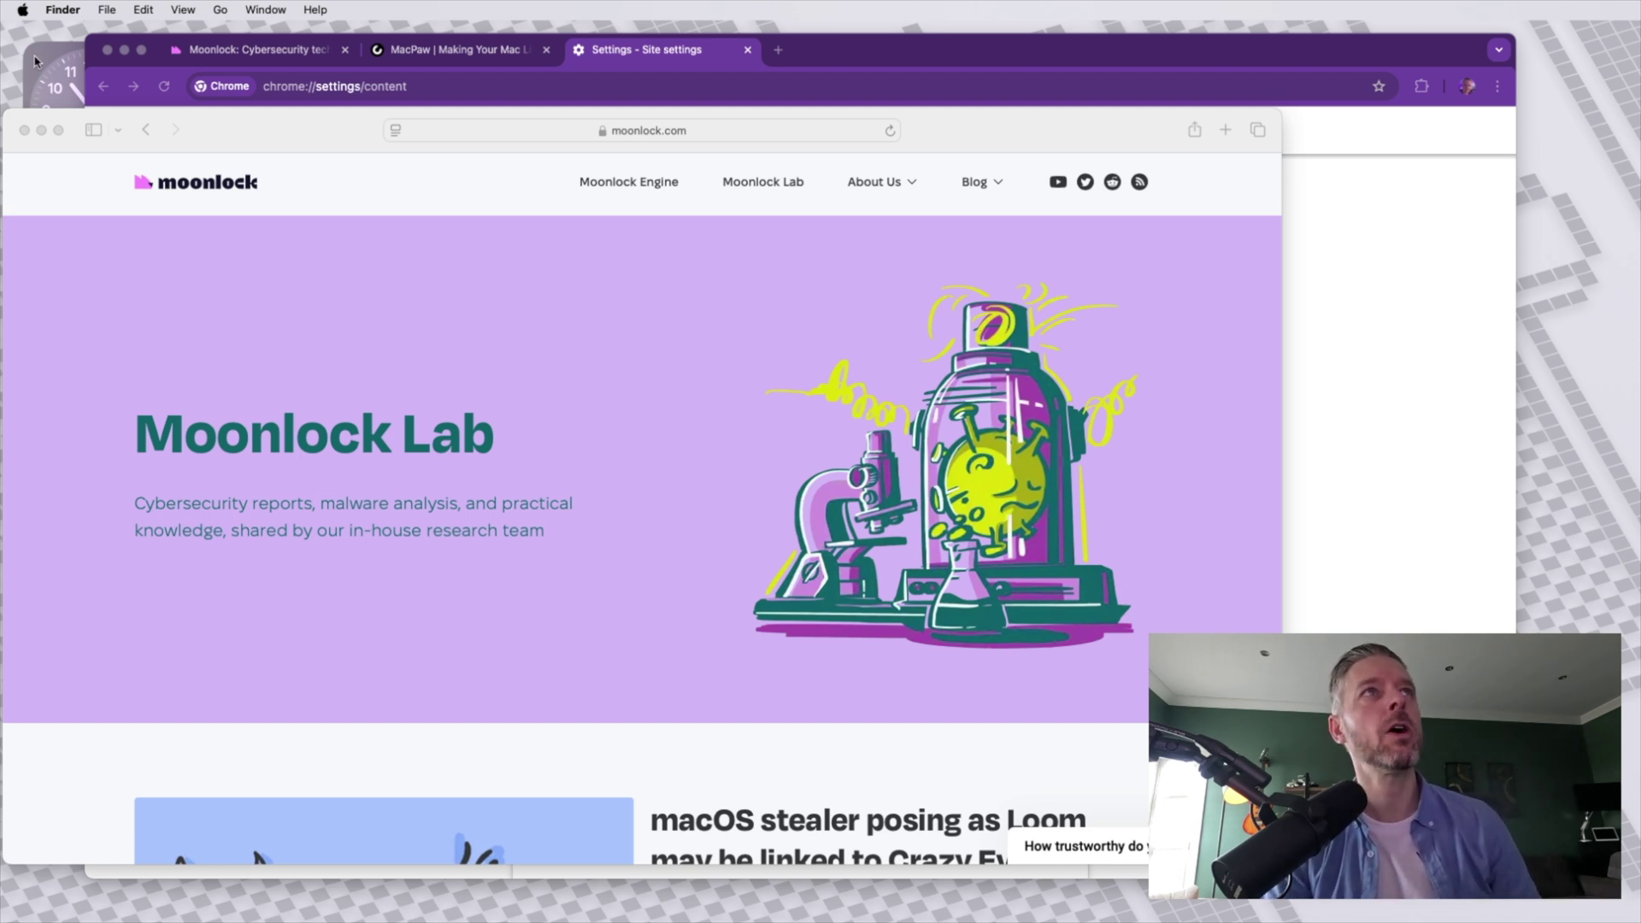
Launch System Settings from the Apple menu and go to the Screen Time pane.
left_click(20, 10)
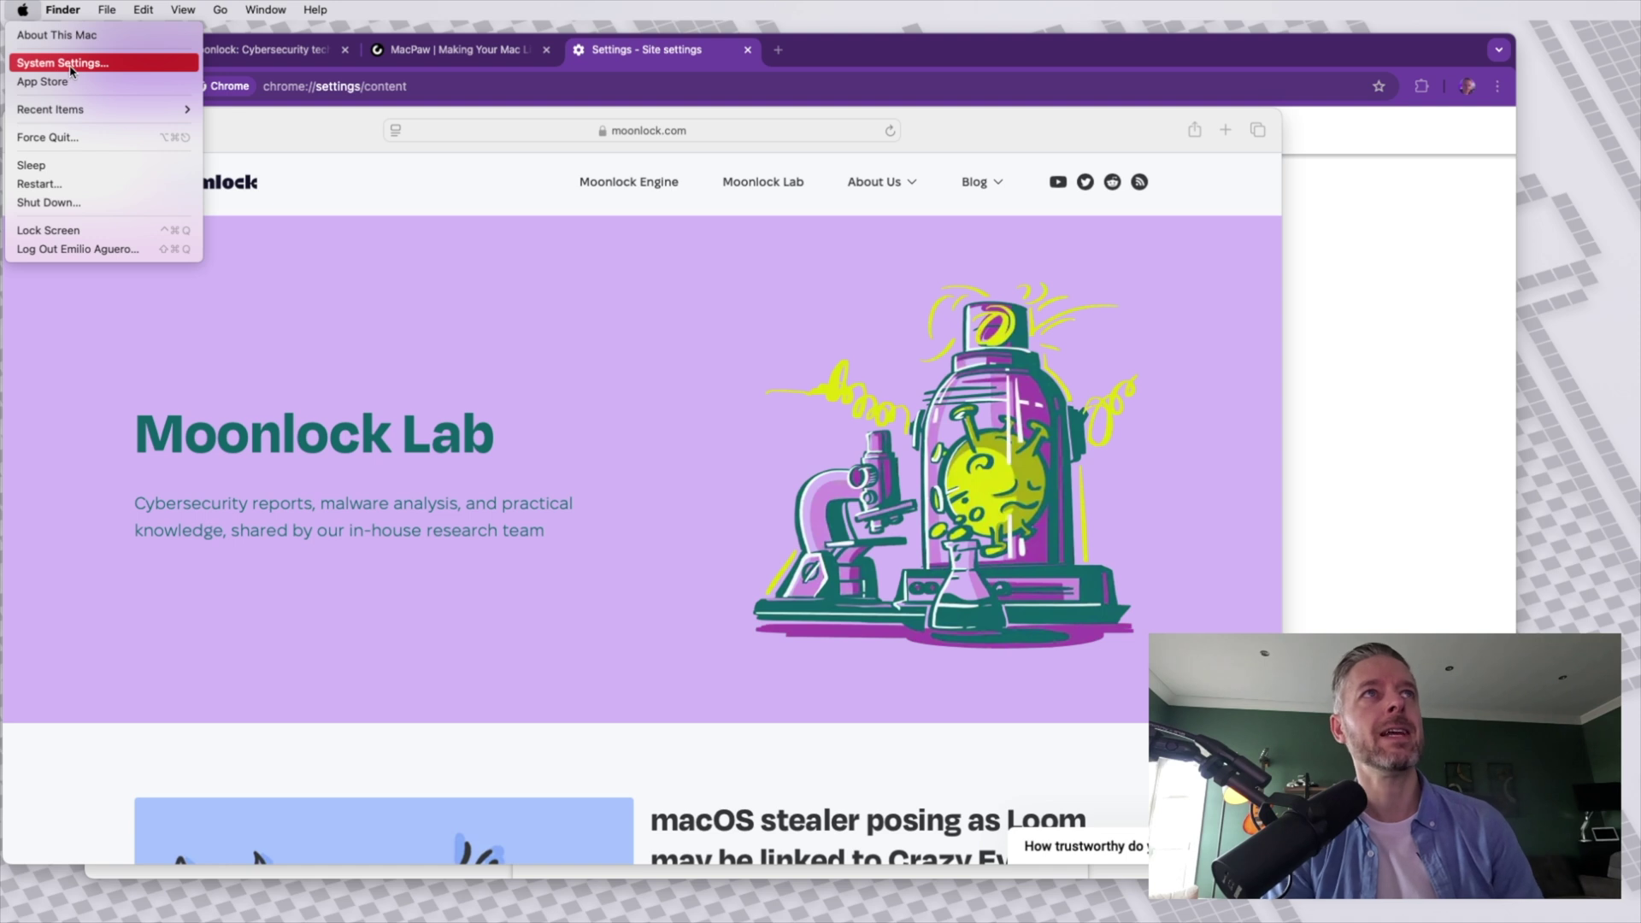
left_click(68, 62)
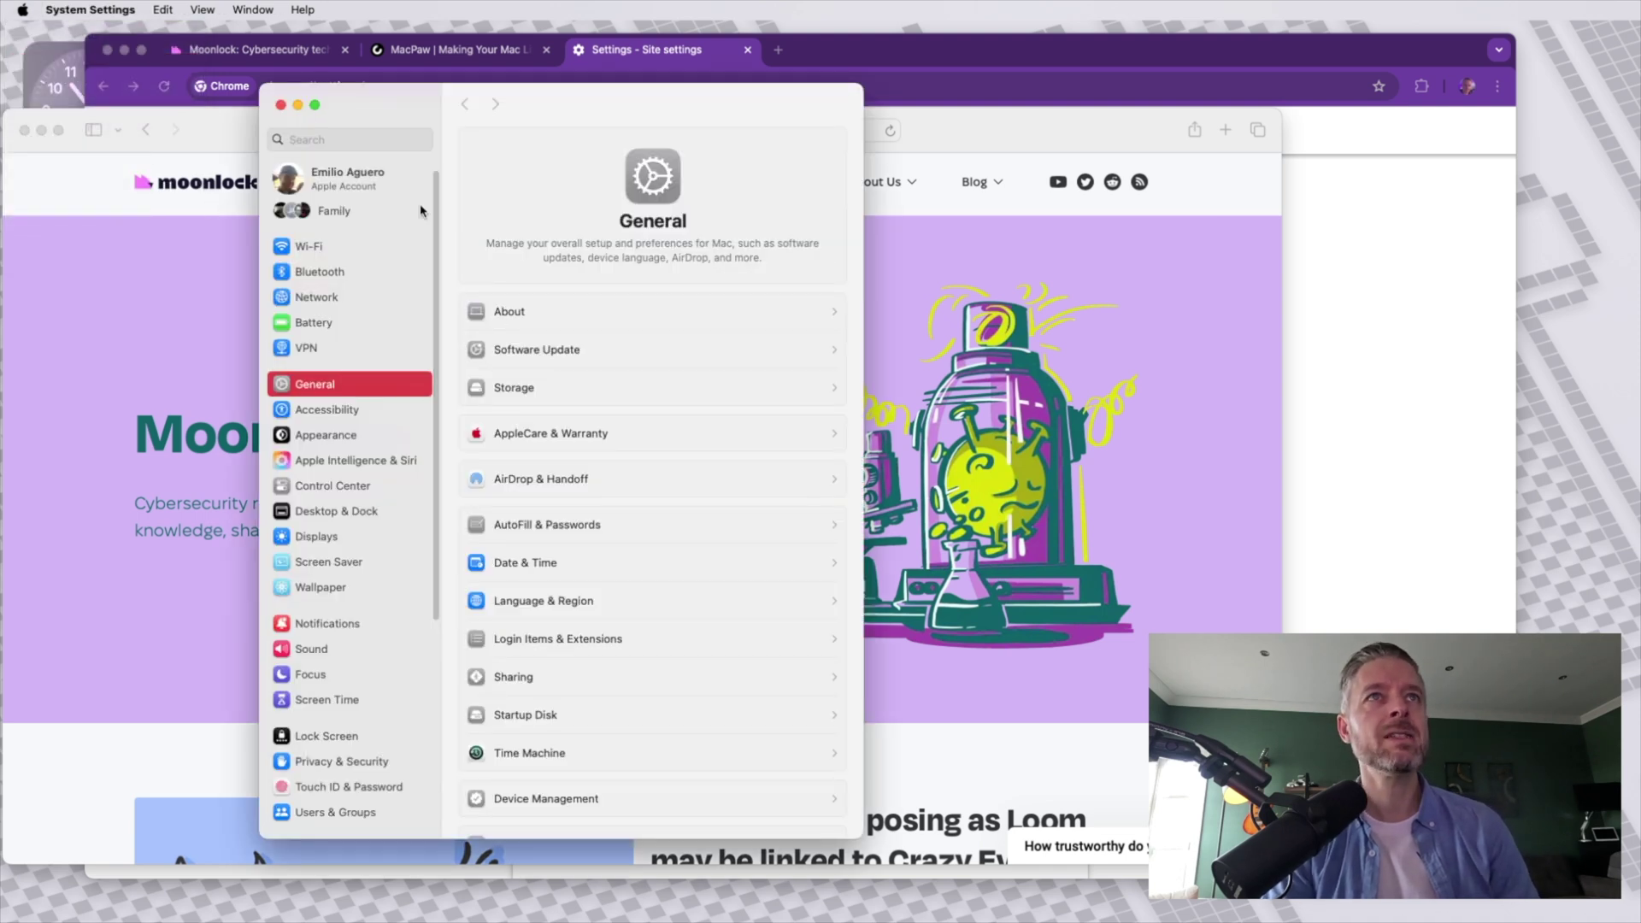
scroll(355, 452, "down", 3)
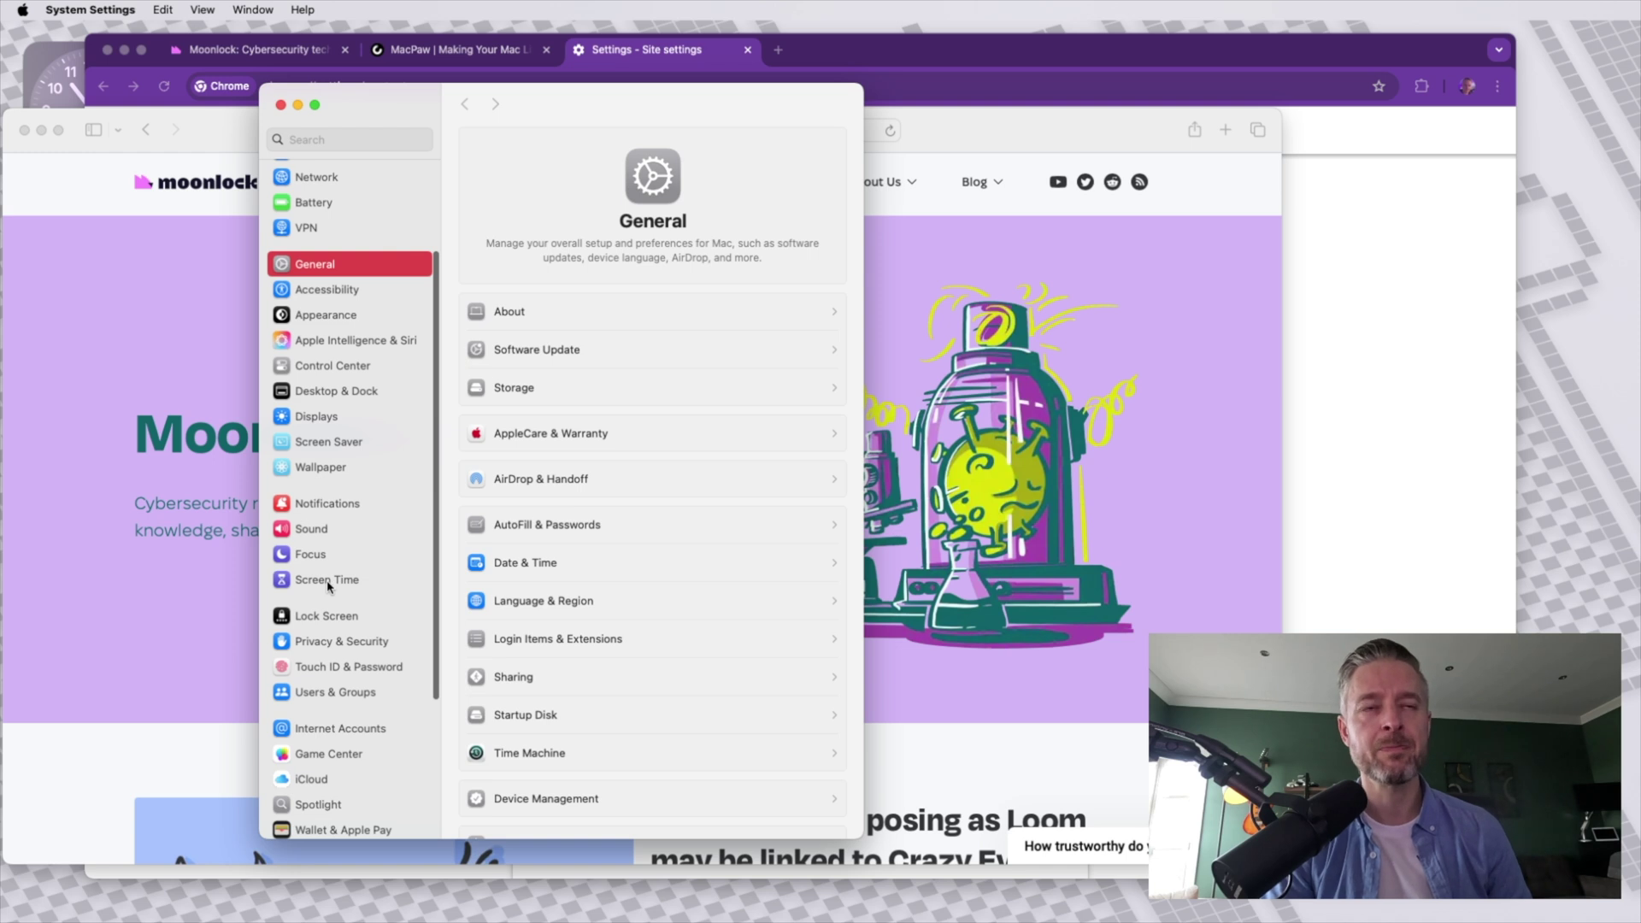
left_click(327, 581)
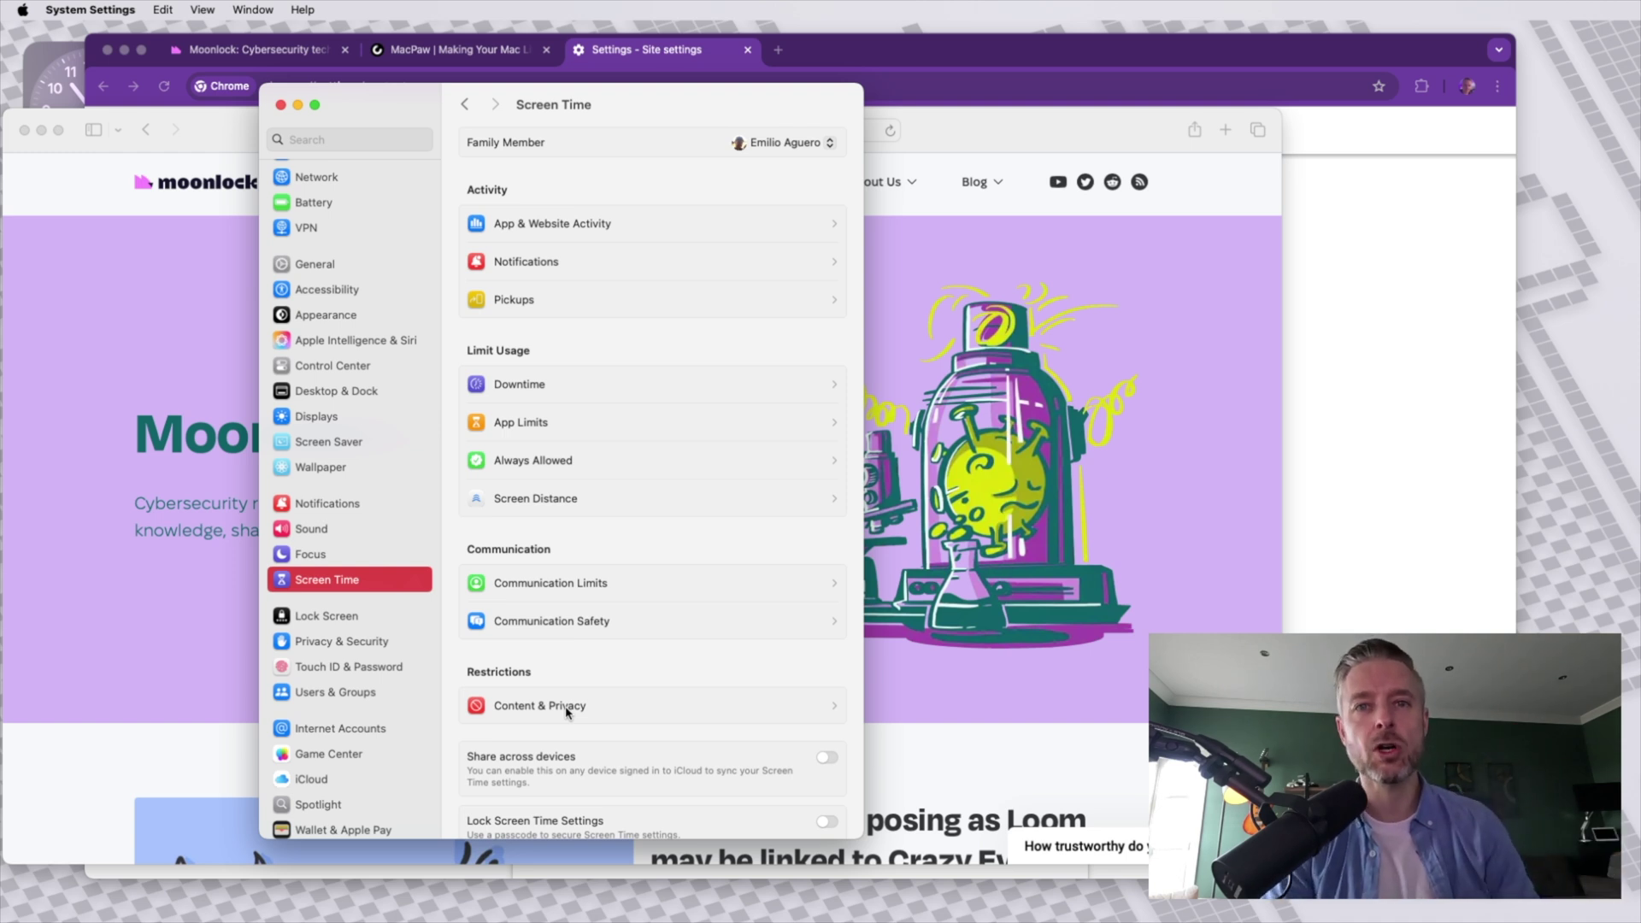
Open Content & Privacy in Screen Time and switch its restrictions on.
left_click(570, 711)
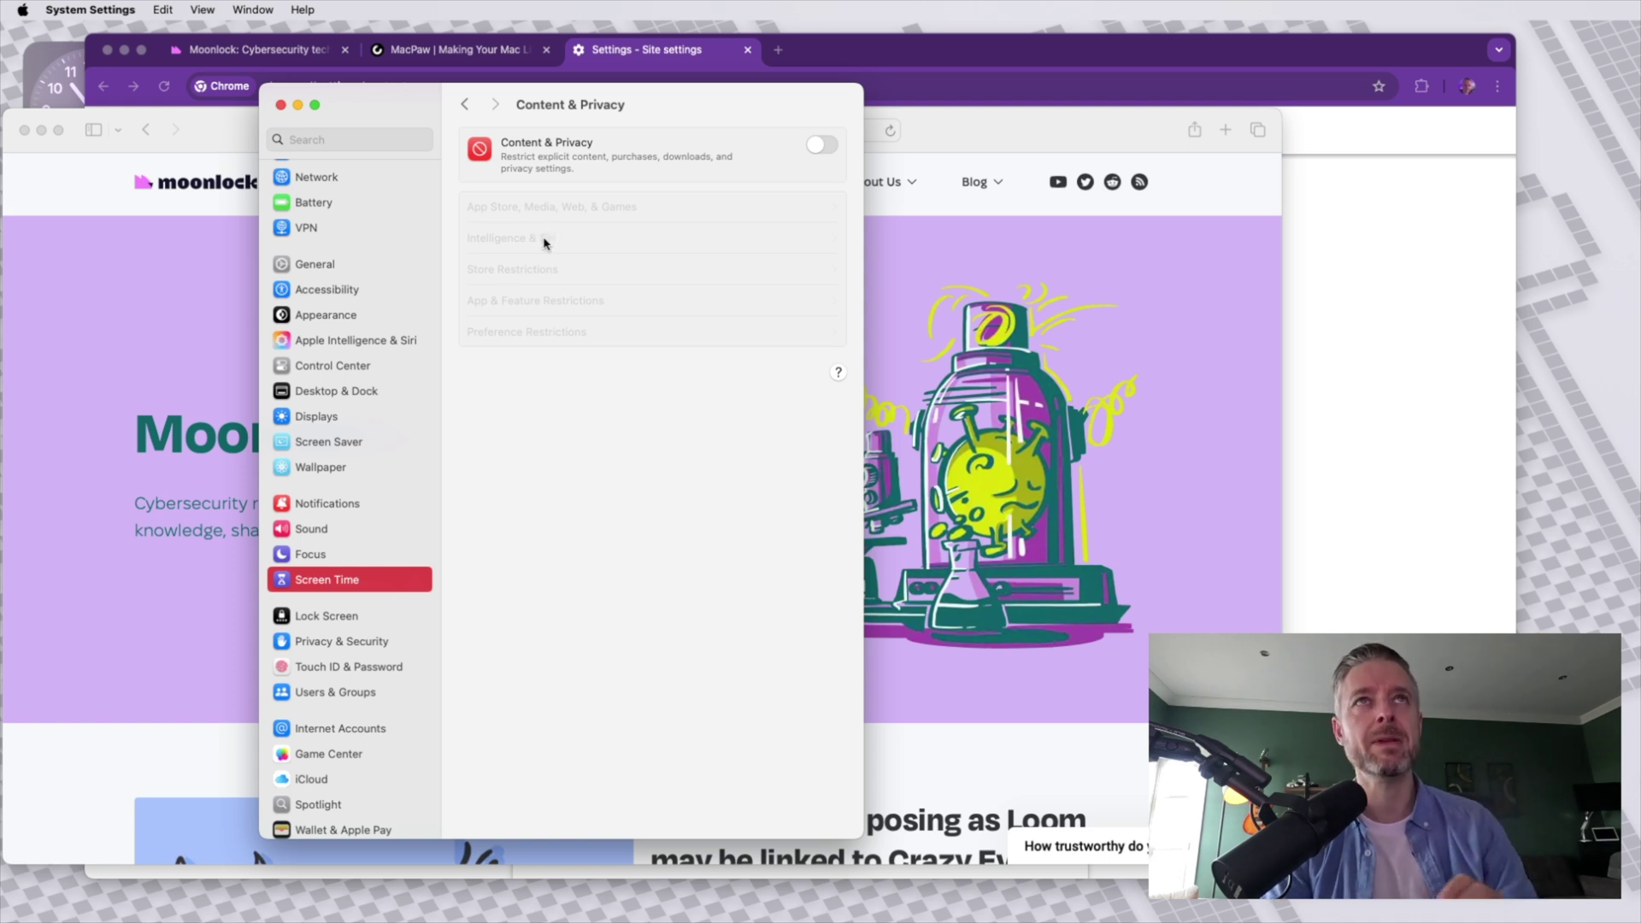
left_click(821, 145)
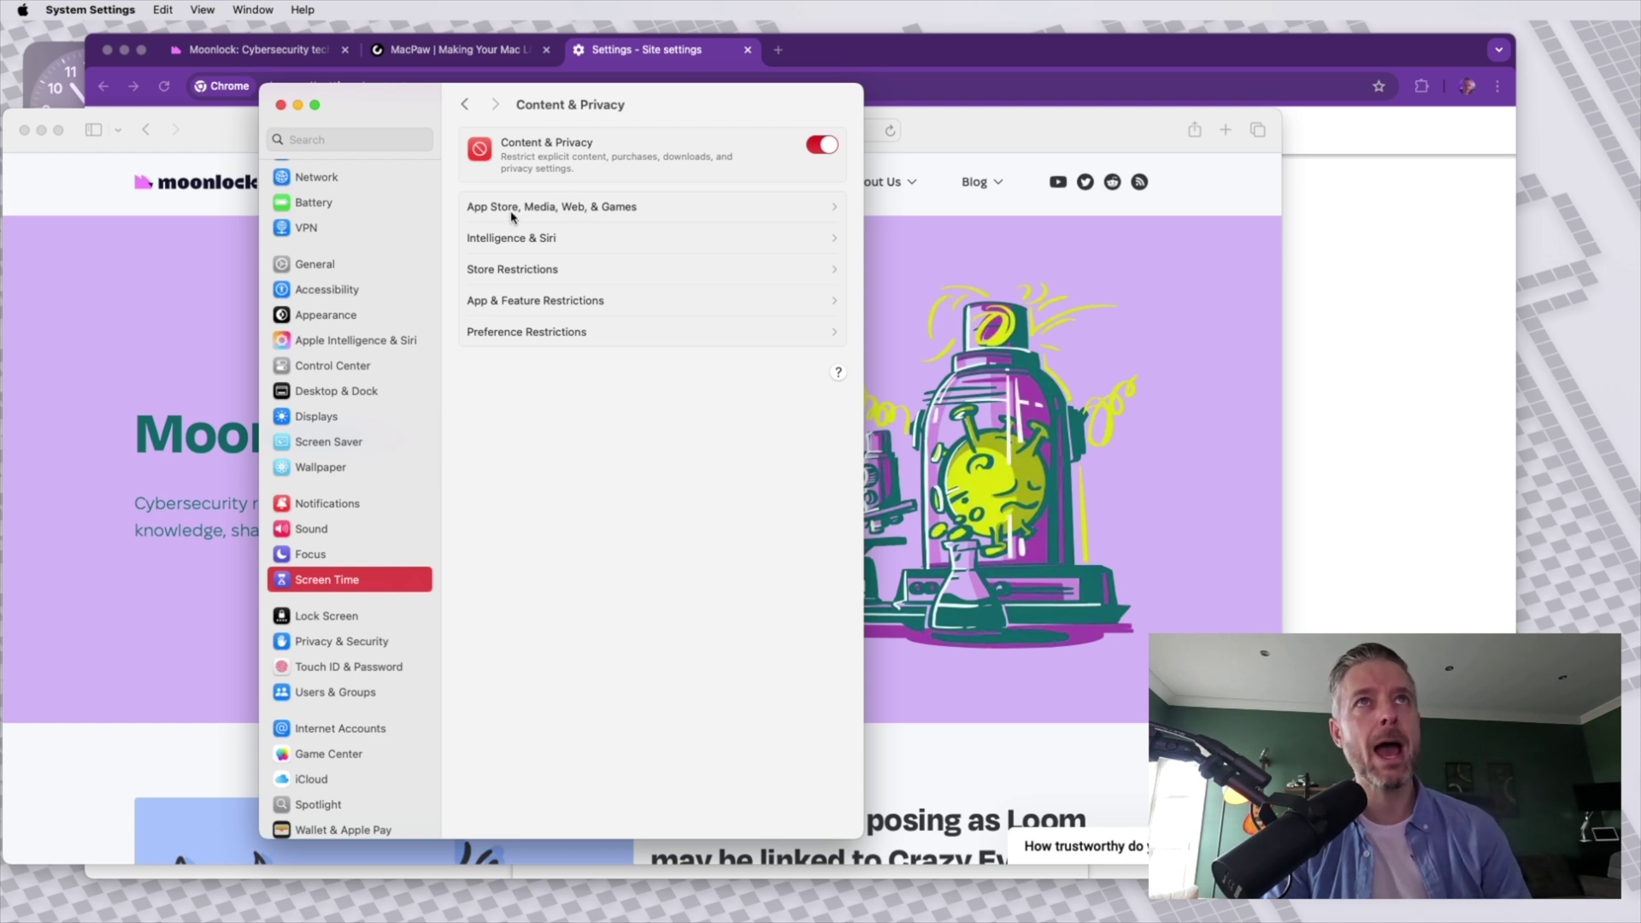
In App Store, Media, Web, & Games, try Unrestricted Access, then set Safari web access to Limit Adult Websites.
left_click(616, 212)
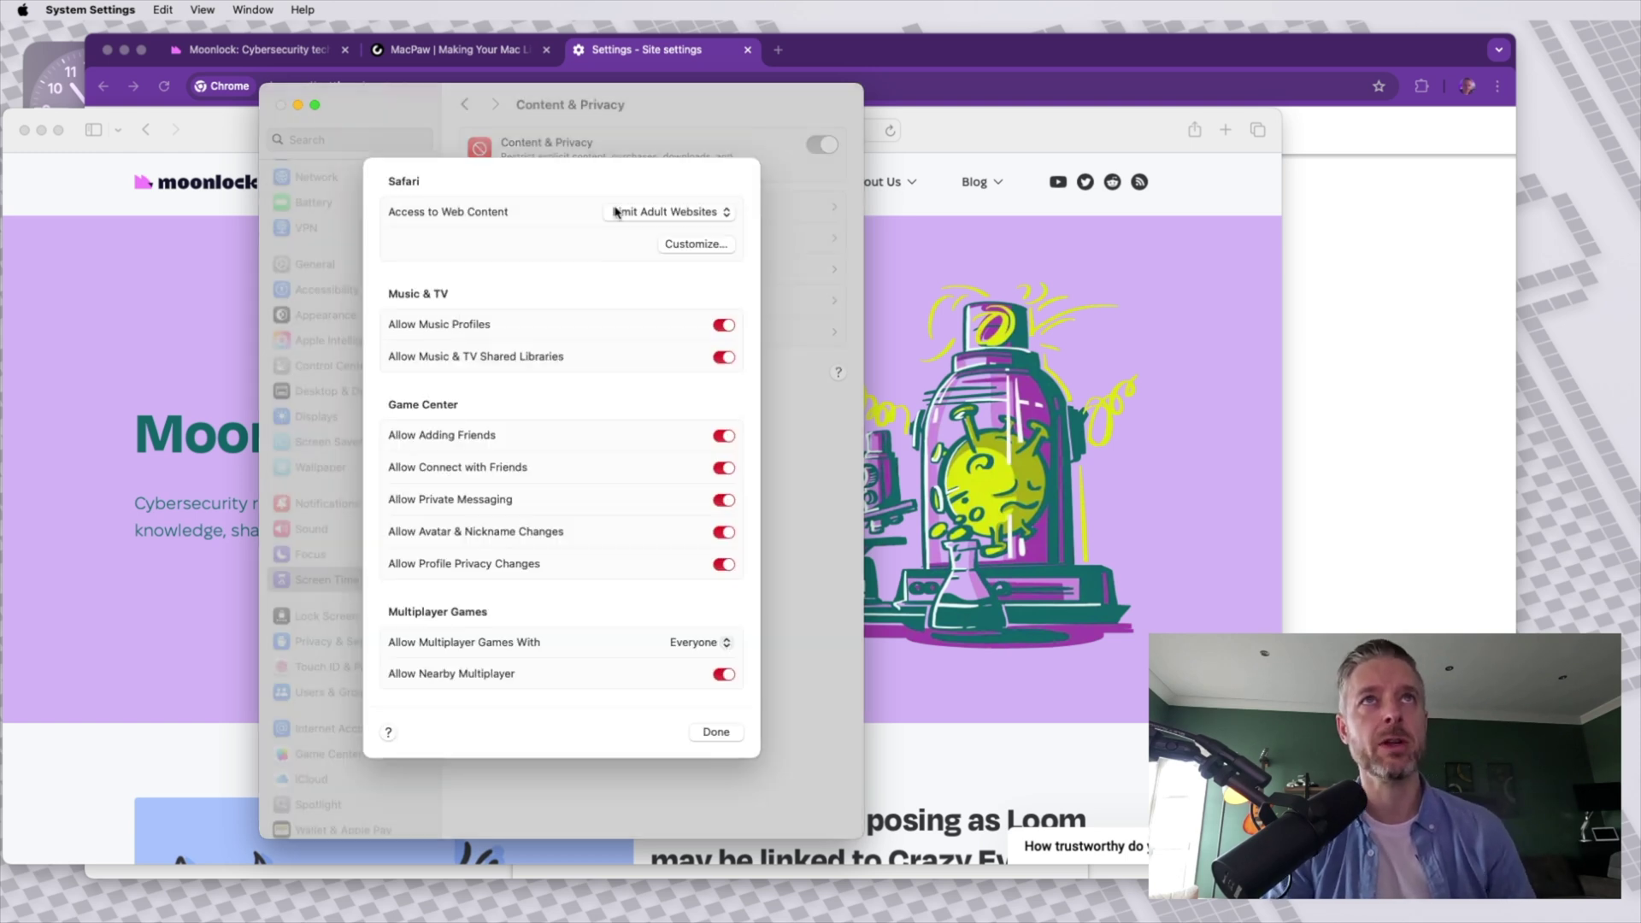
left_click(665, 218)
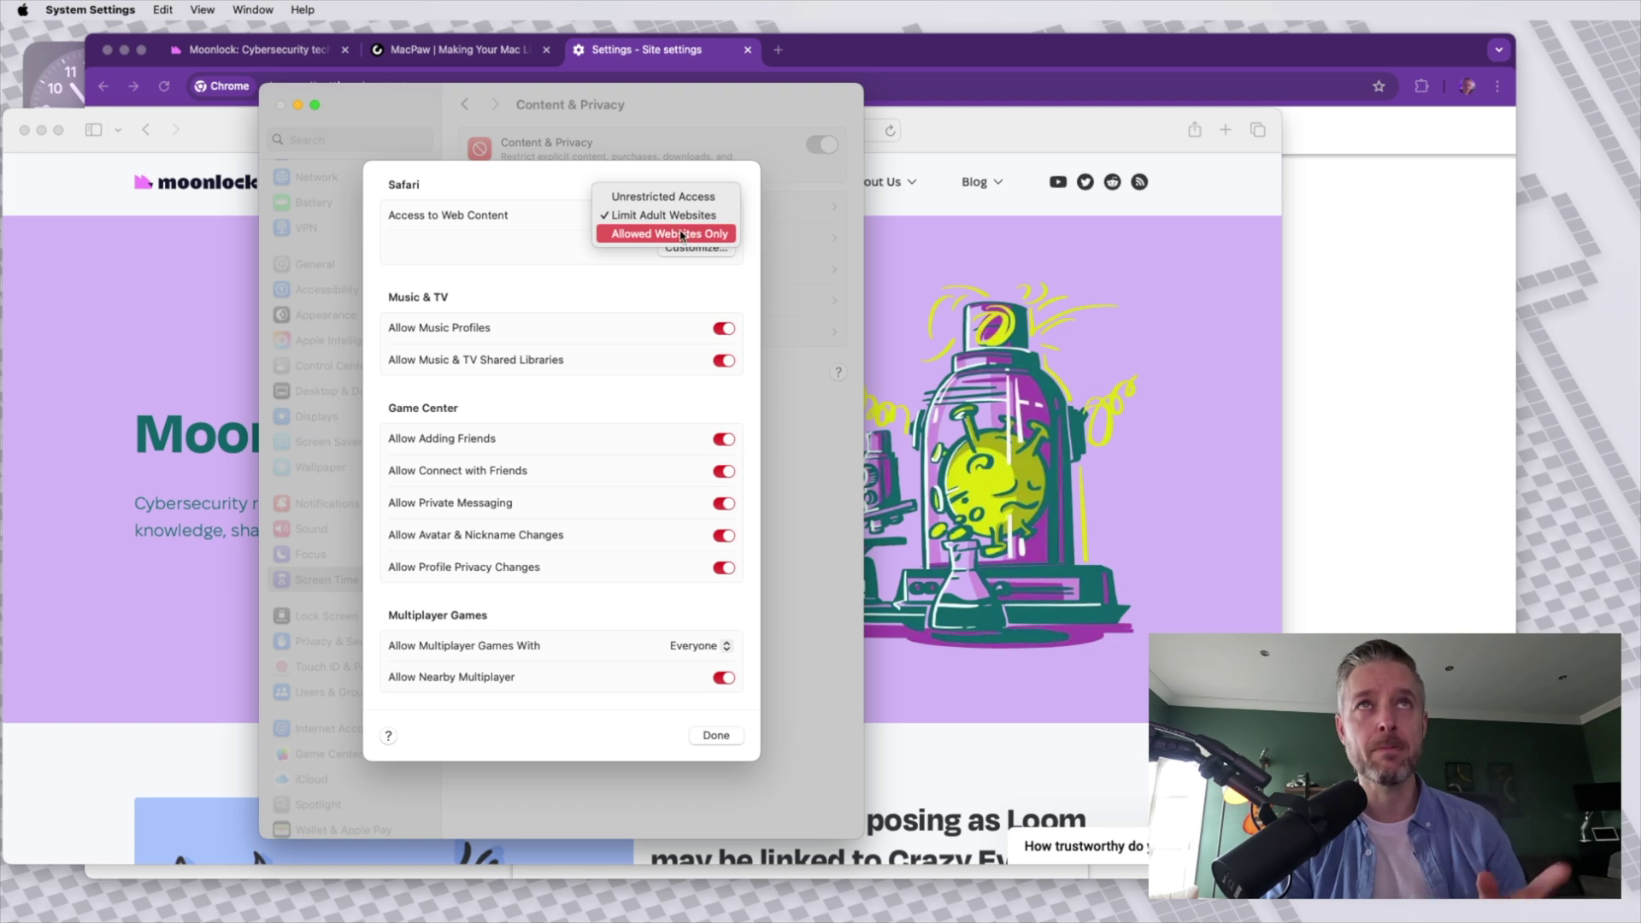
left_click(660, 197)
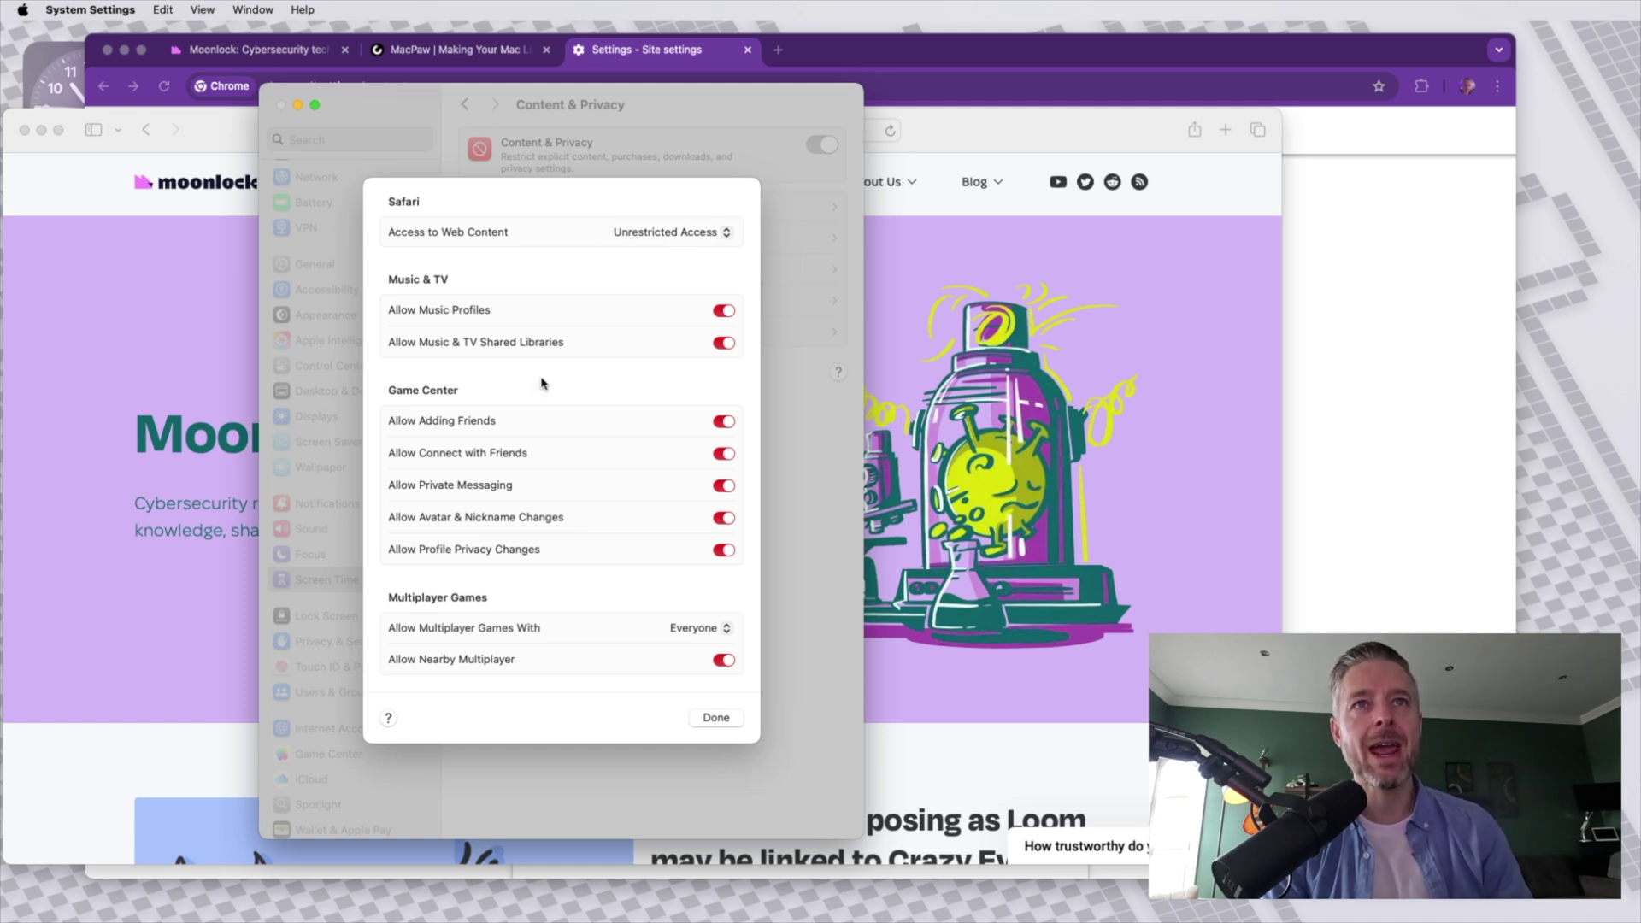
left_click(663, 229)
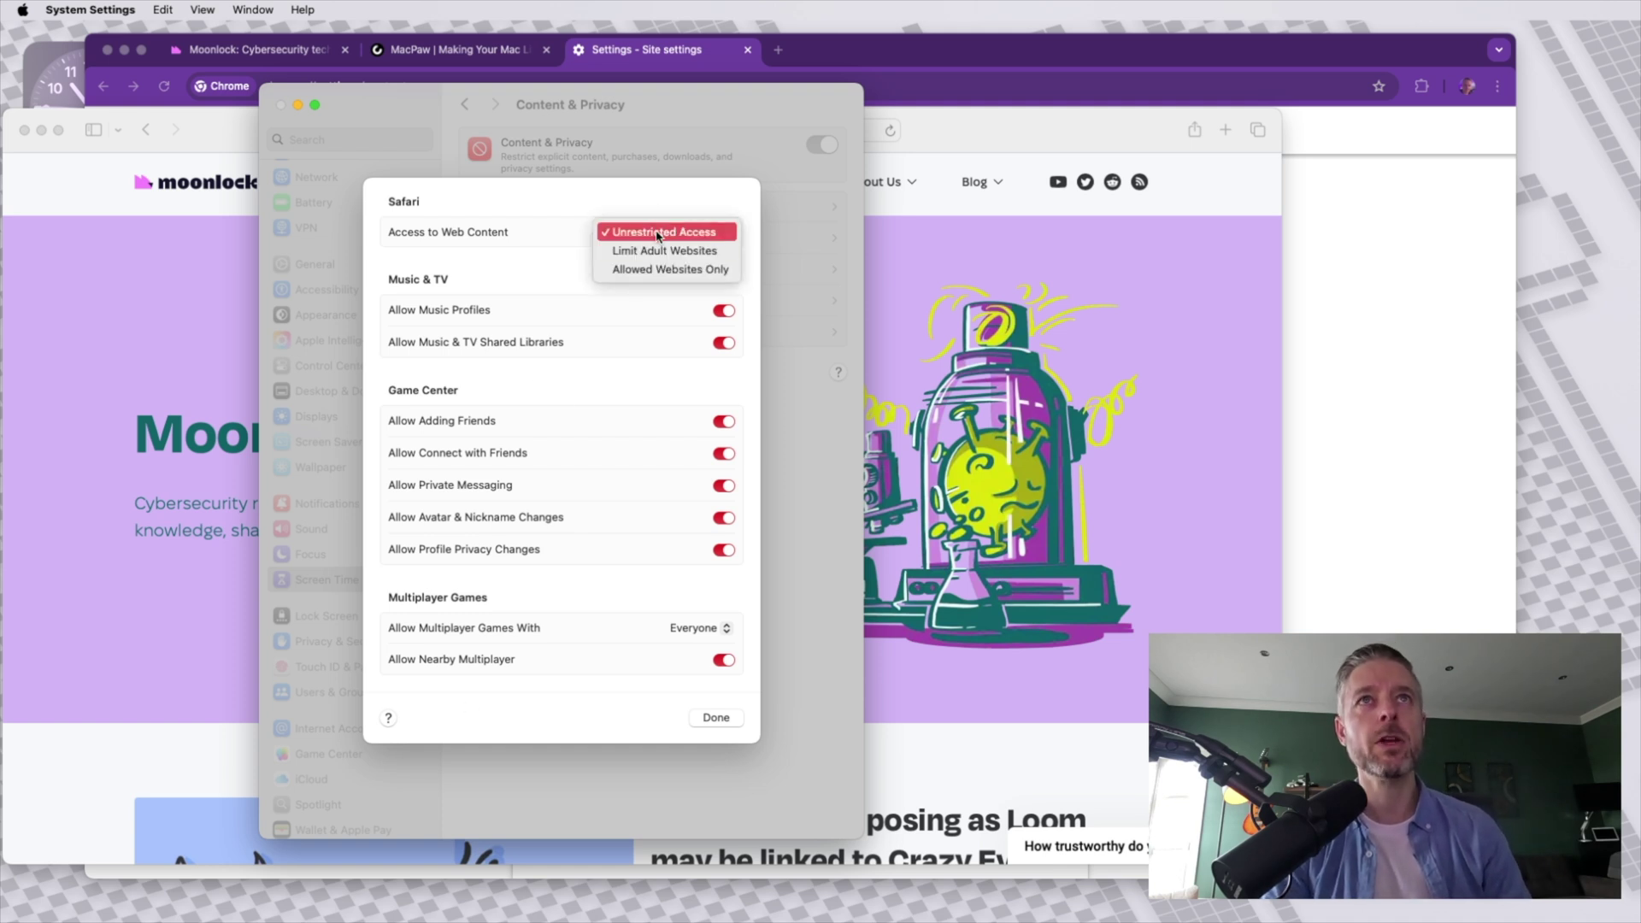
left_click(657, 254)
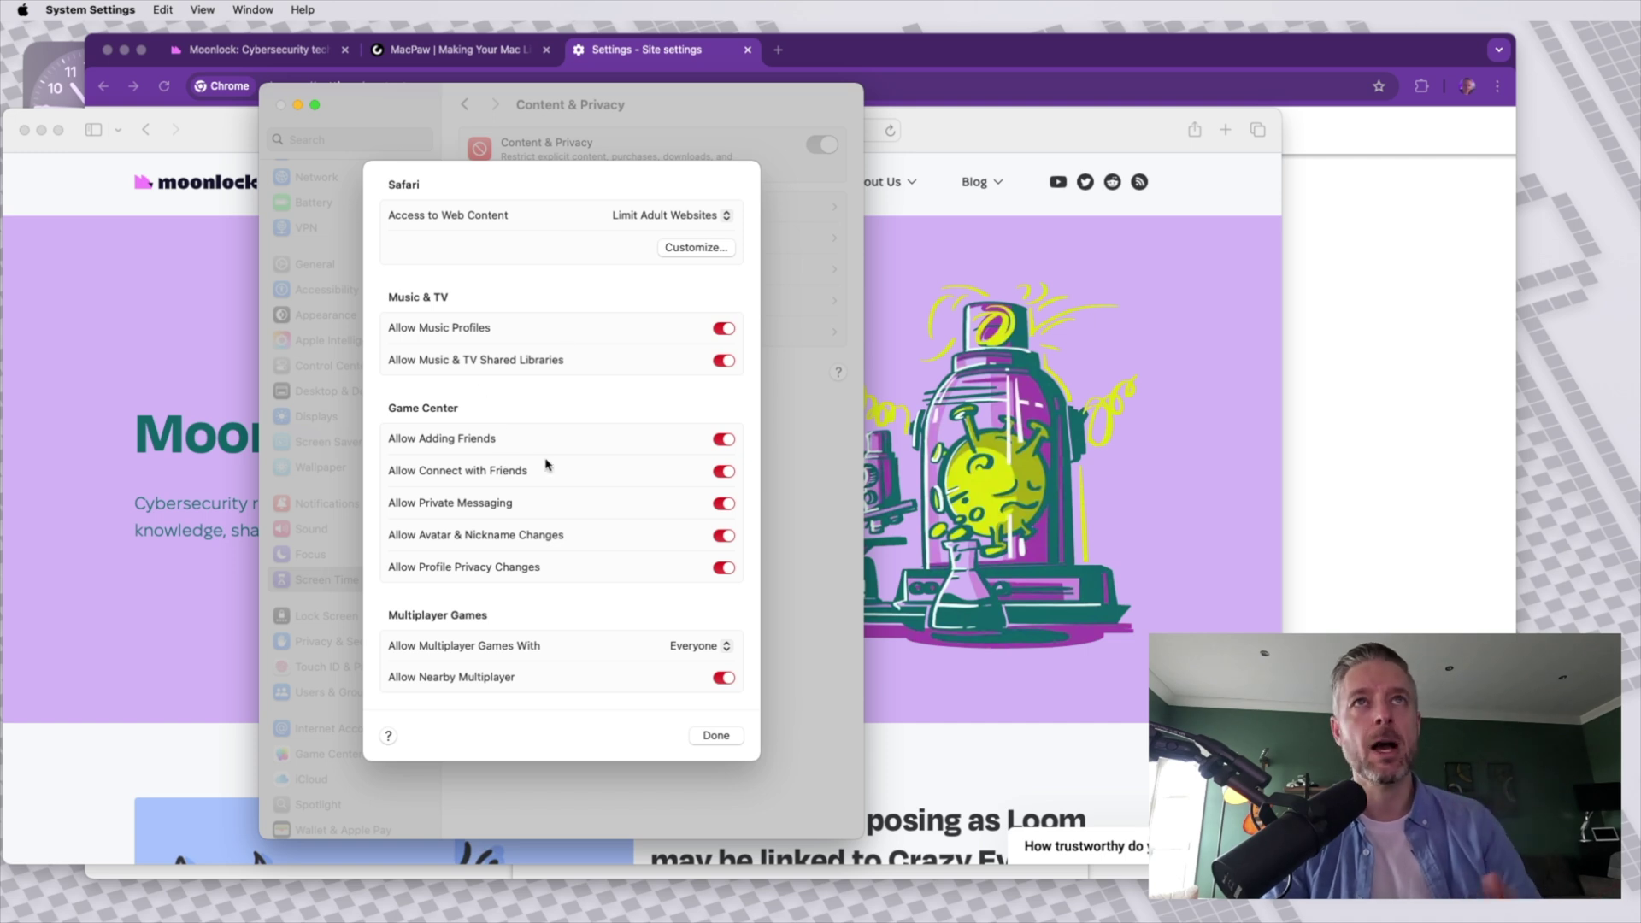
Add dodgywebsite.com to Safari's Restricted websites list under Customize.
left_click(695, 248)
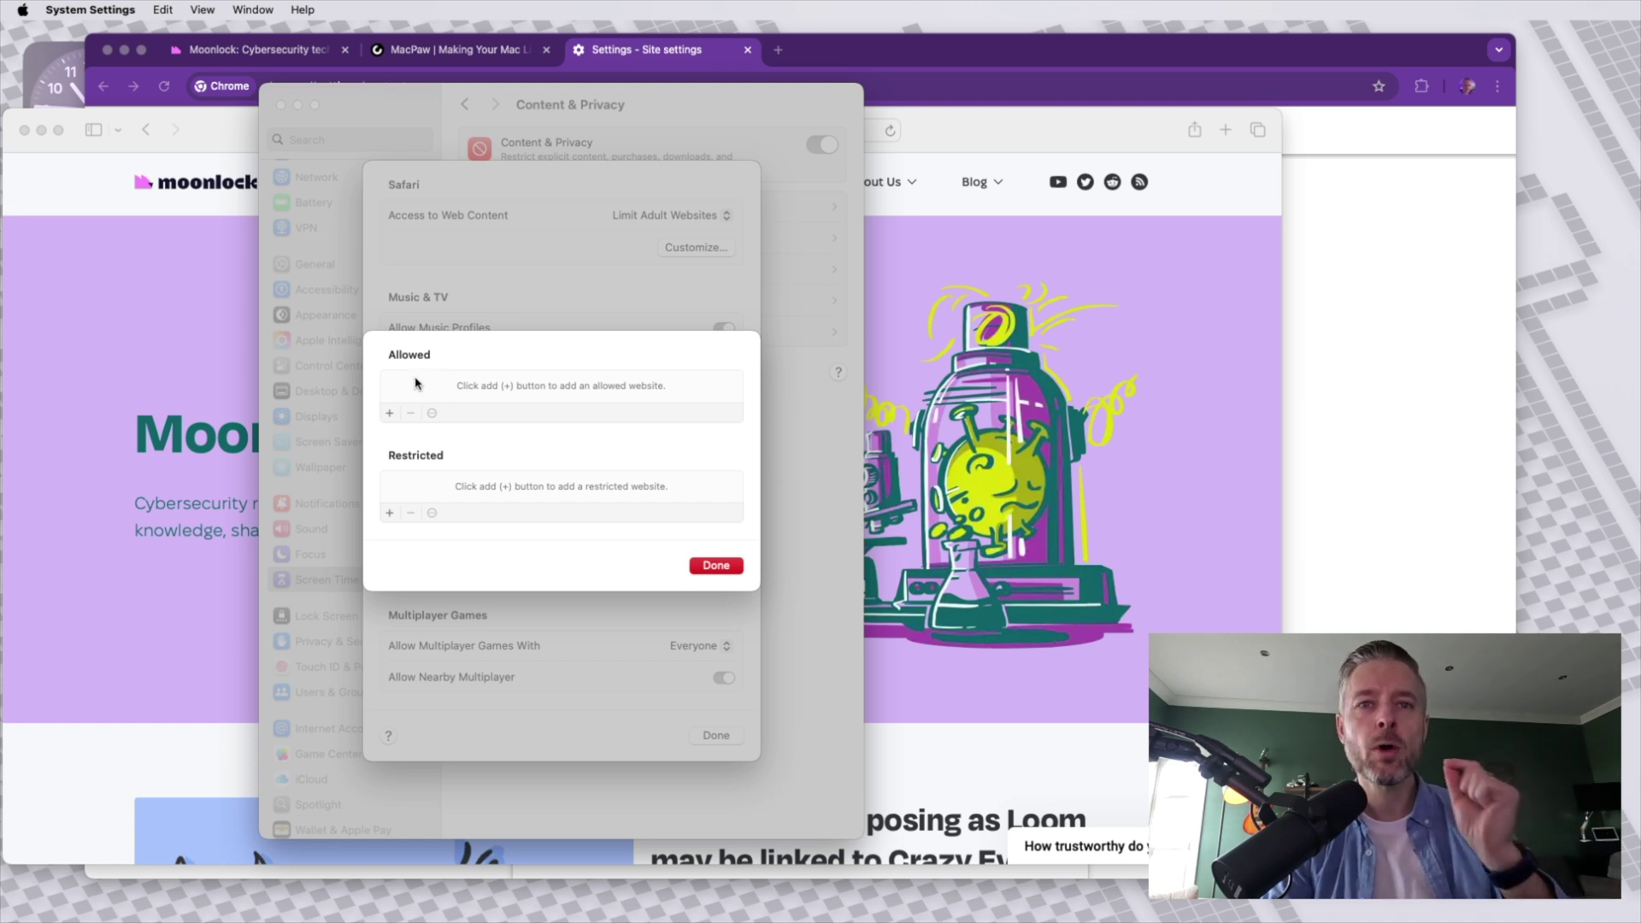
left_click(391, 513)
type("dodgy")
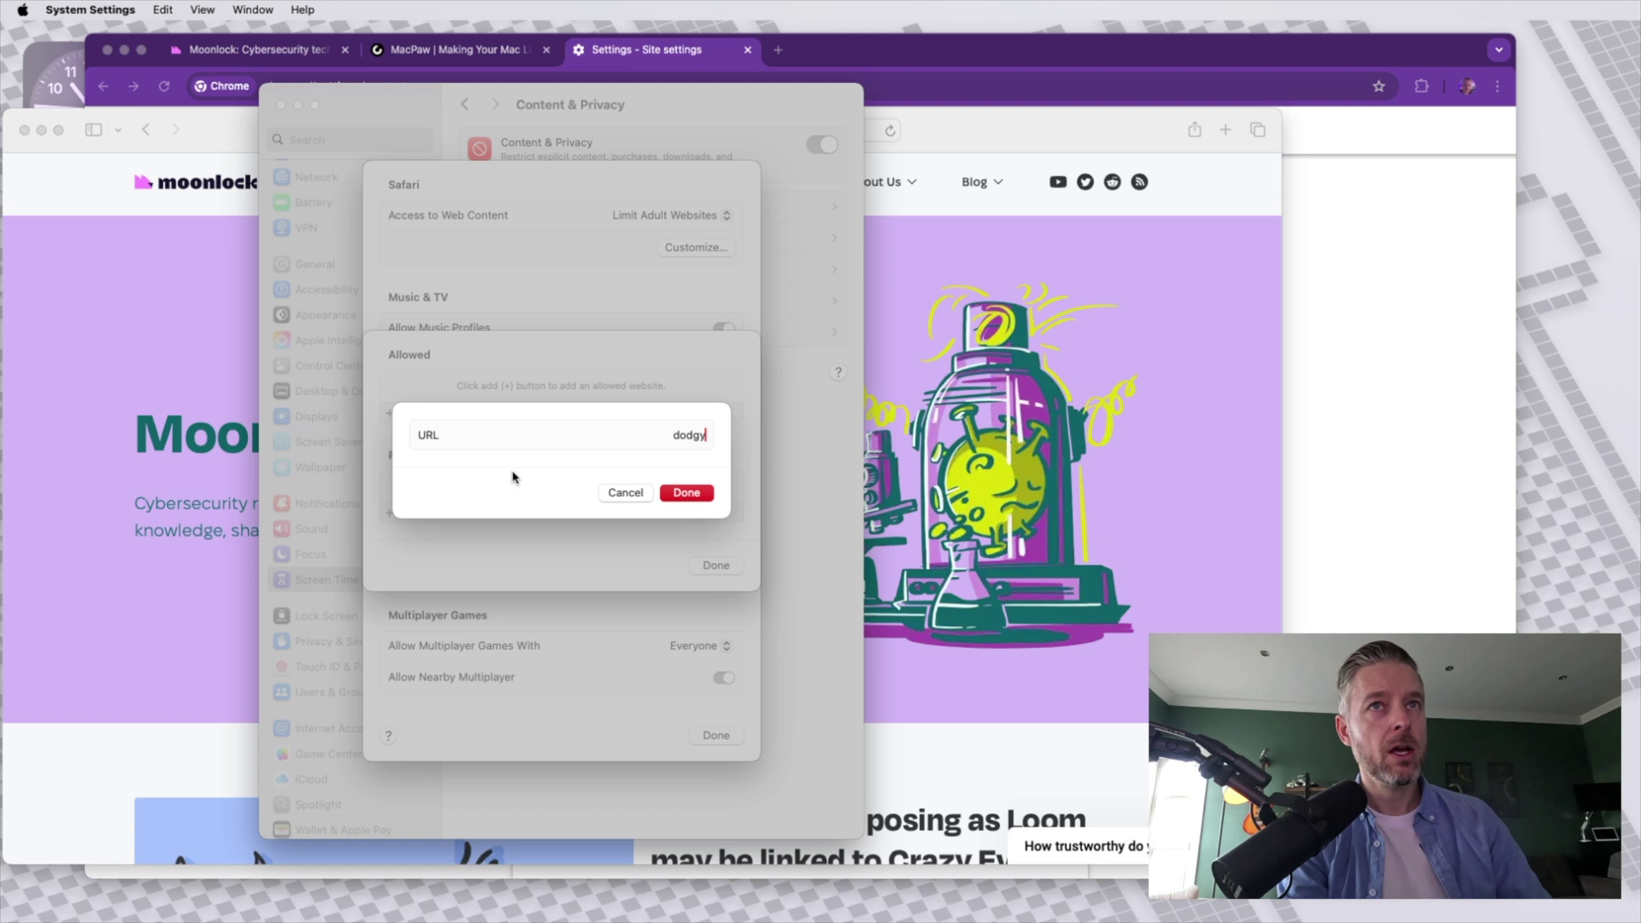
type("website.com")
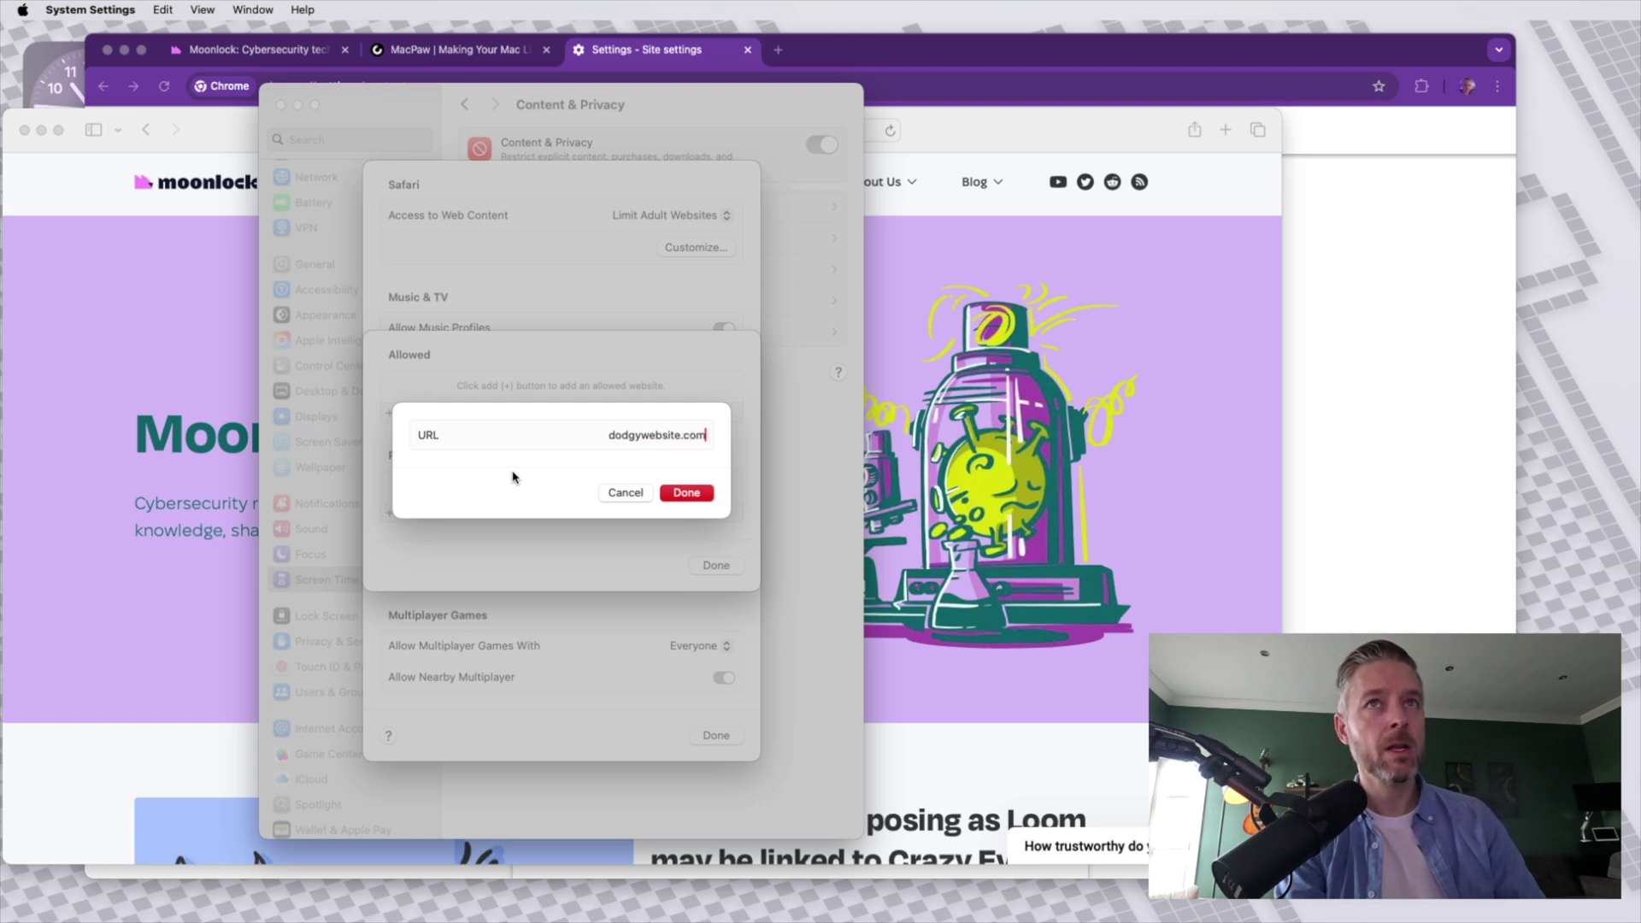
left_click(672, 496)
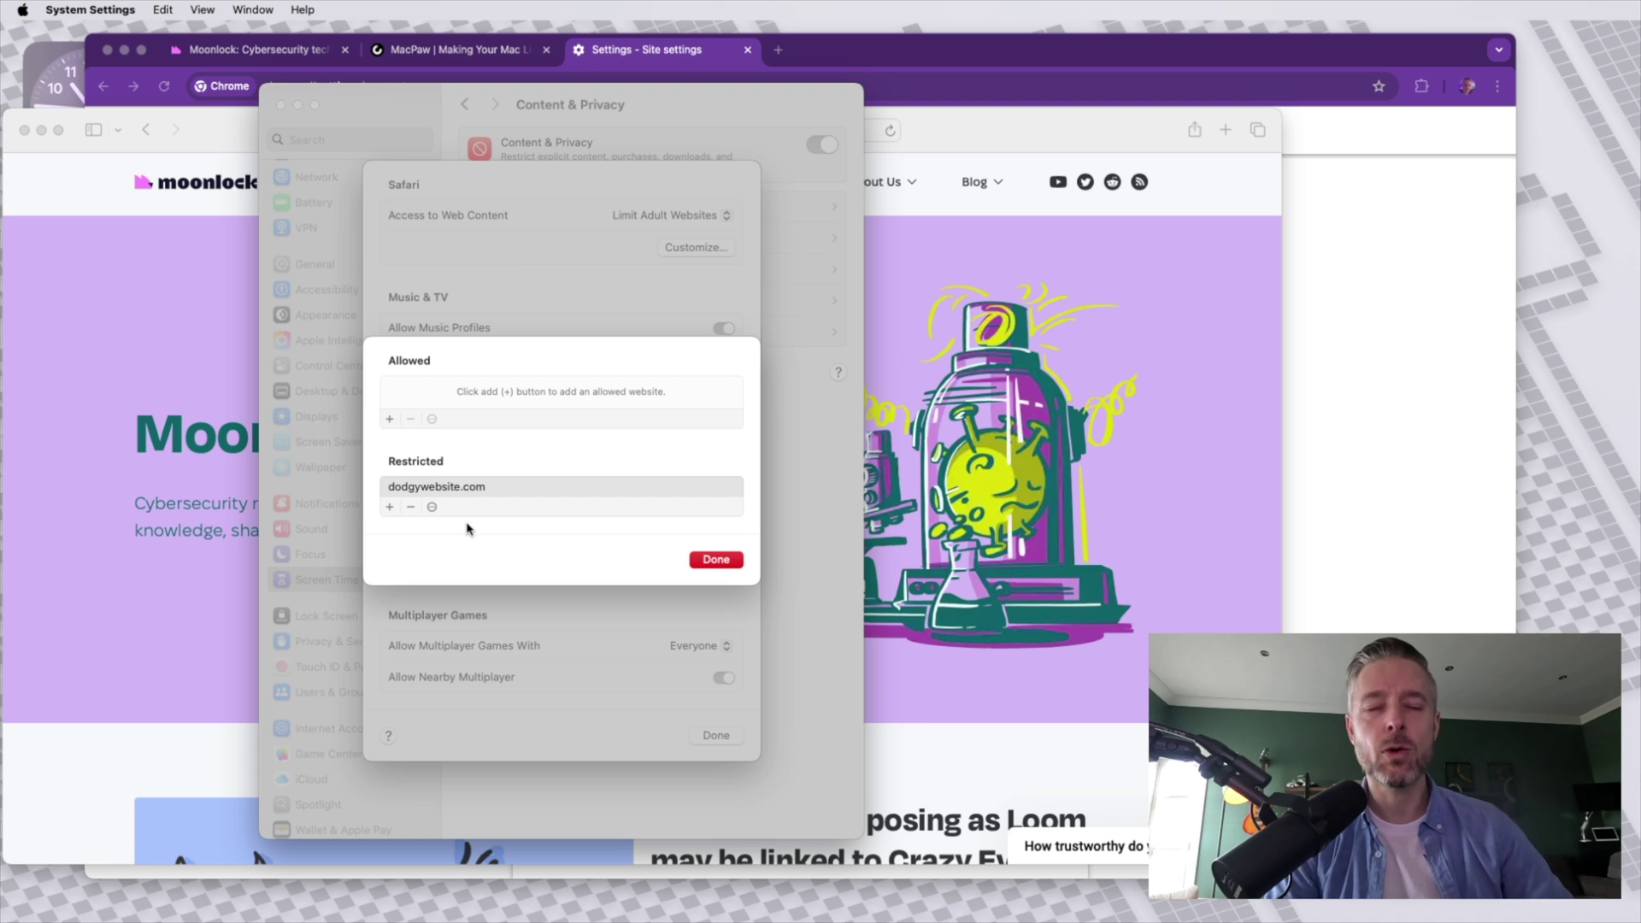
left_click(717, 559)
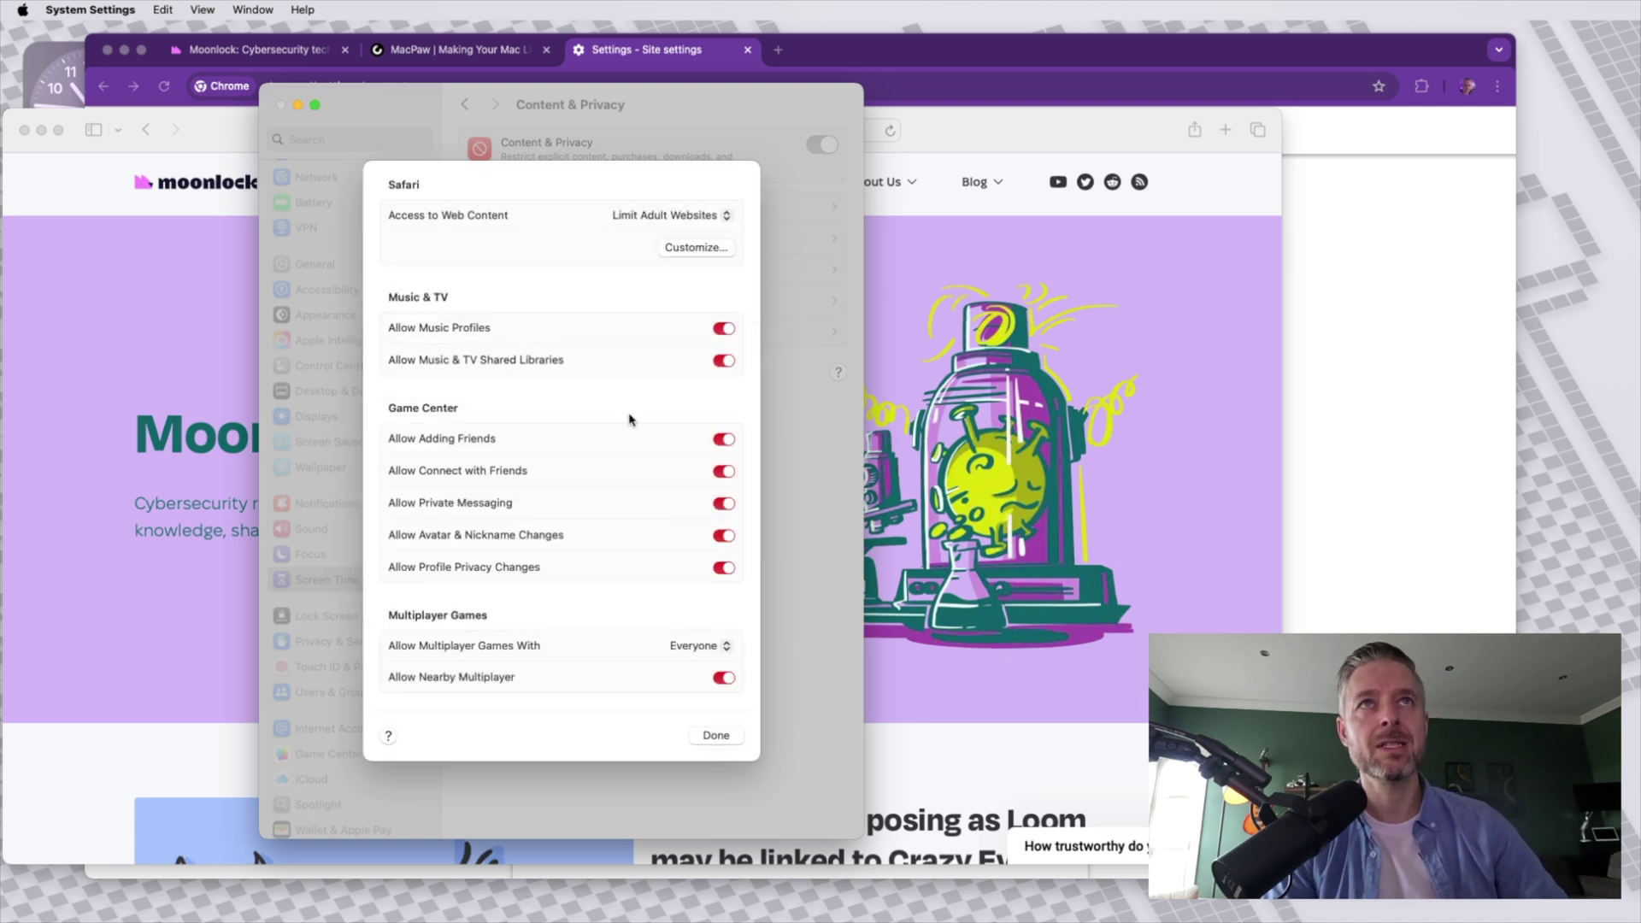
left_click(723, 249)
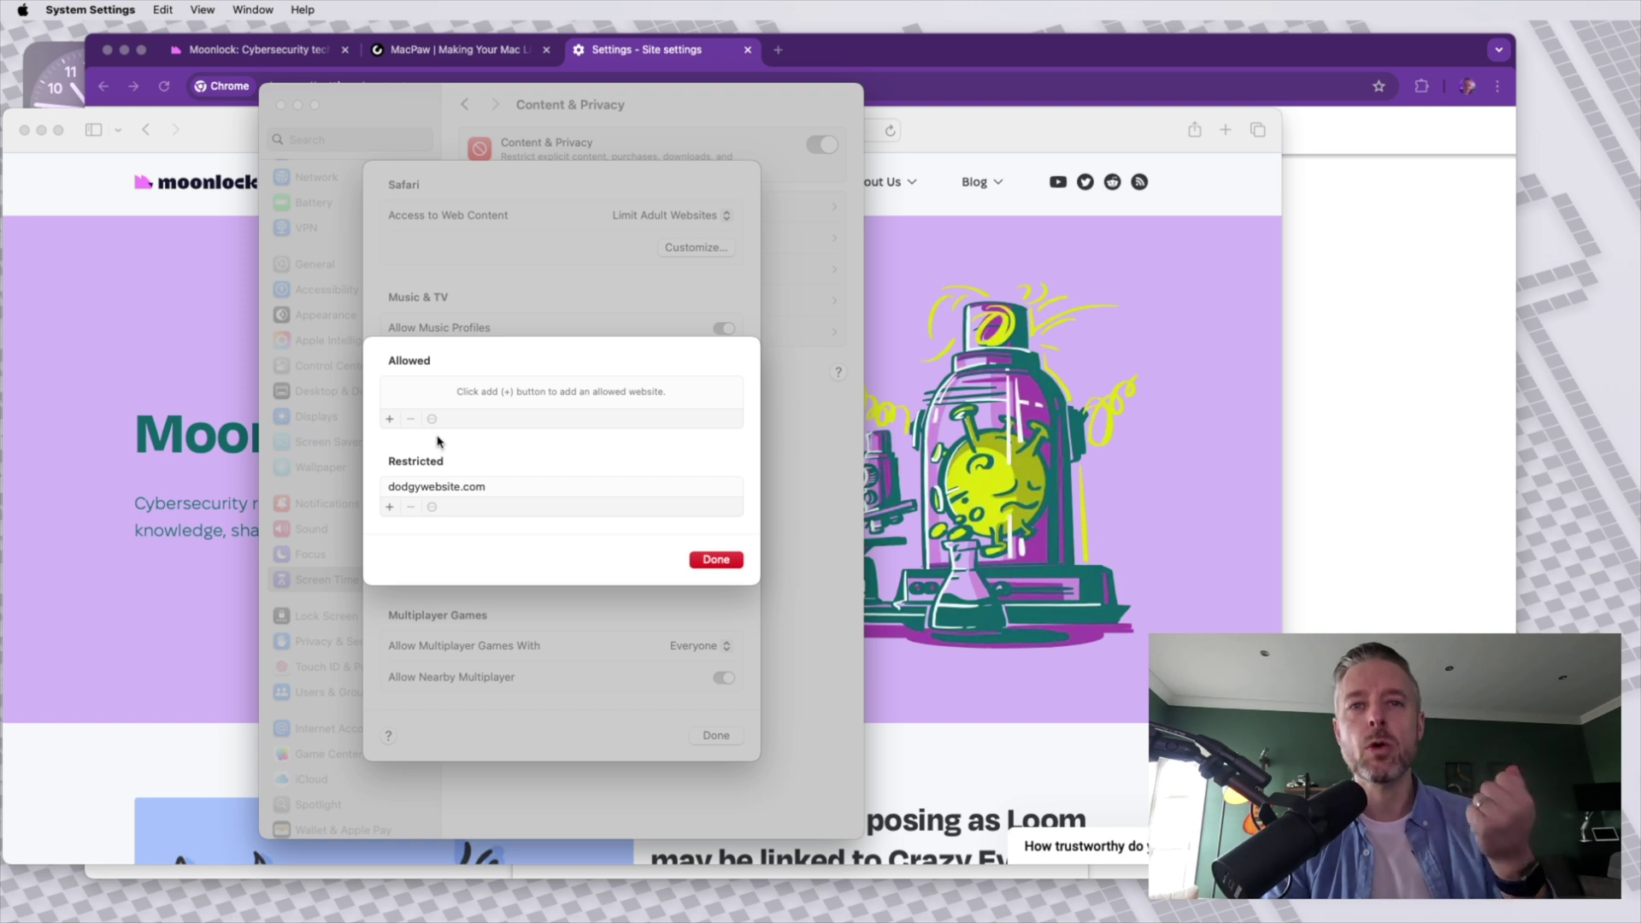
left_click(389, 420)
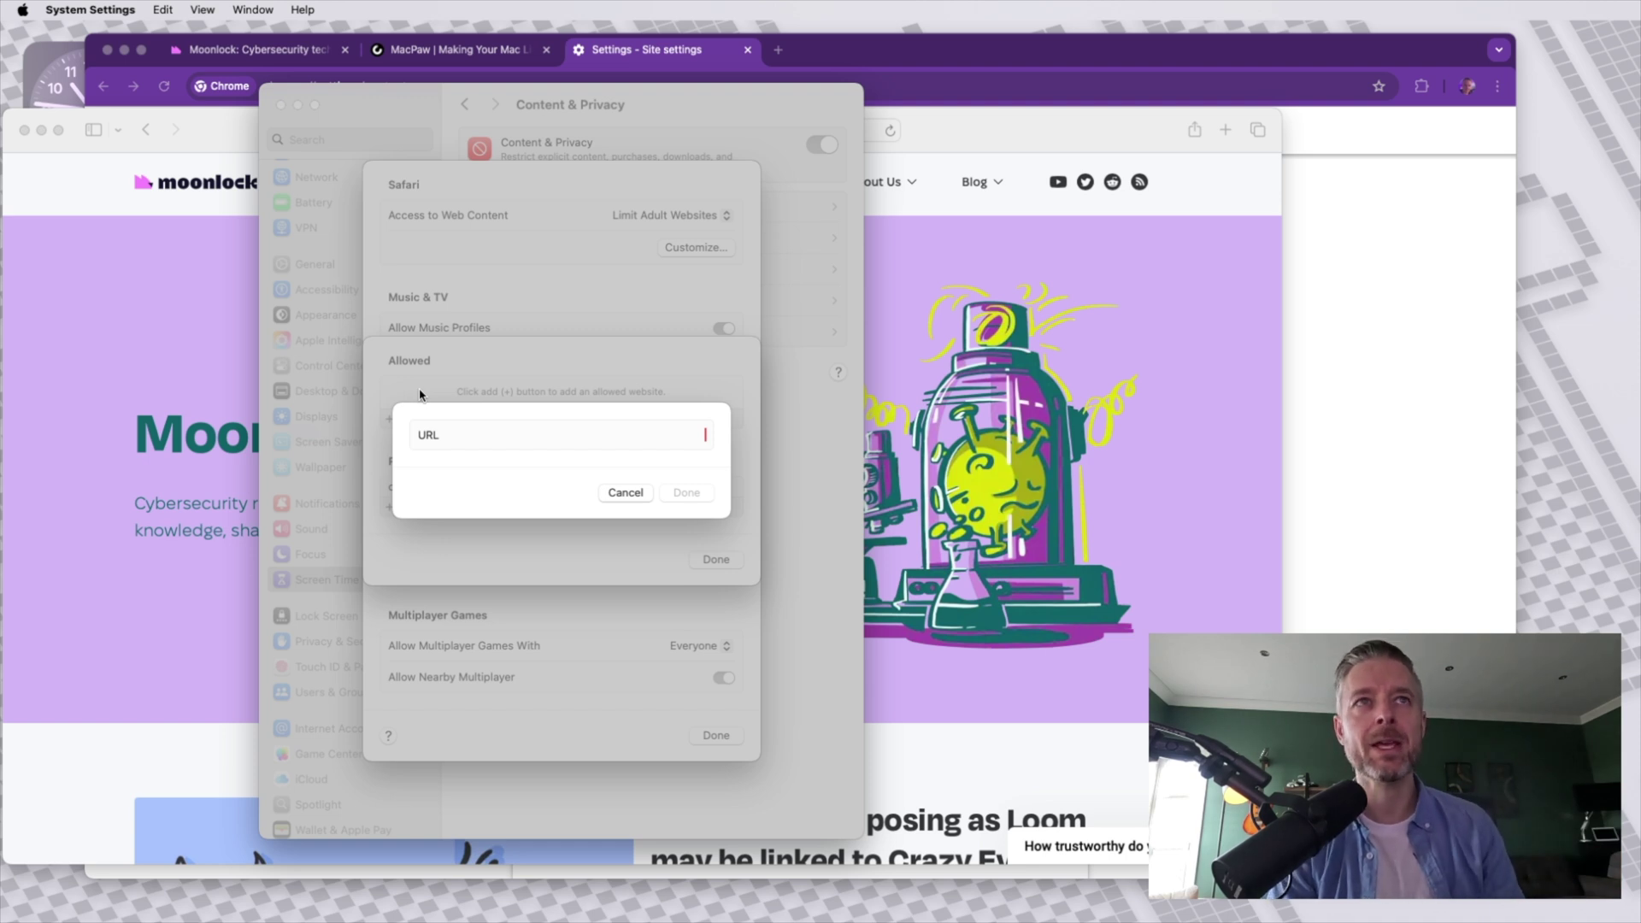
type("www")
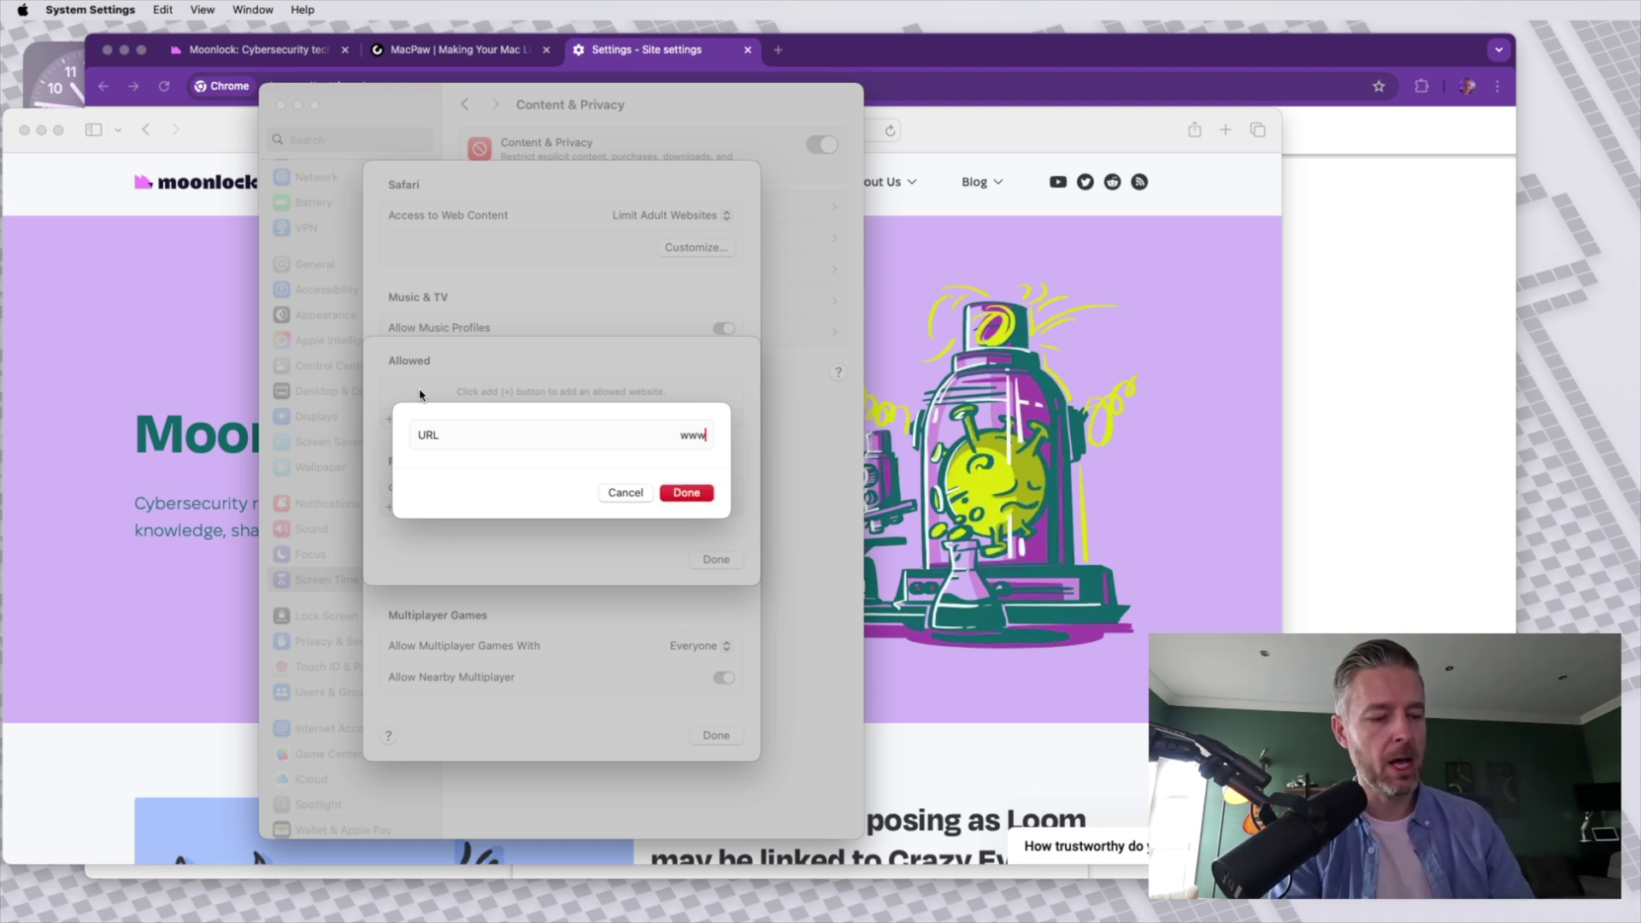
type(".moonlock.com")
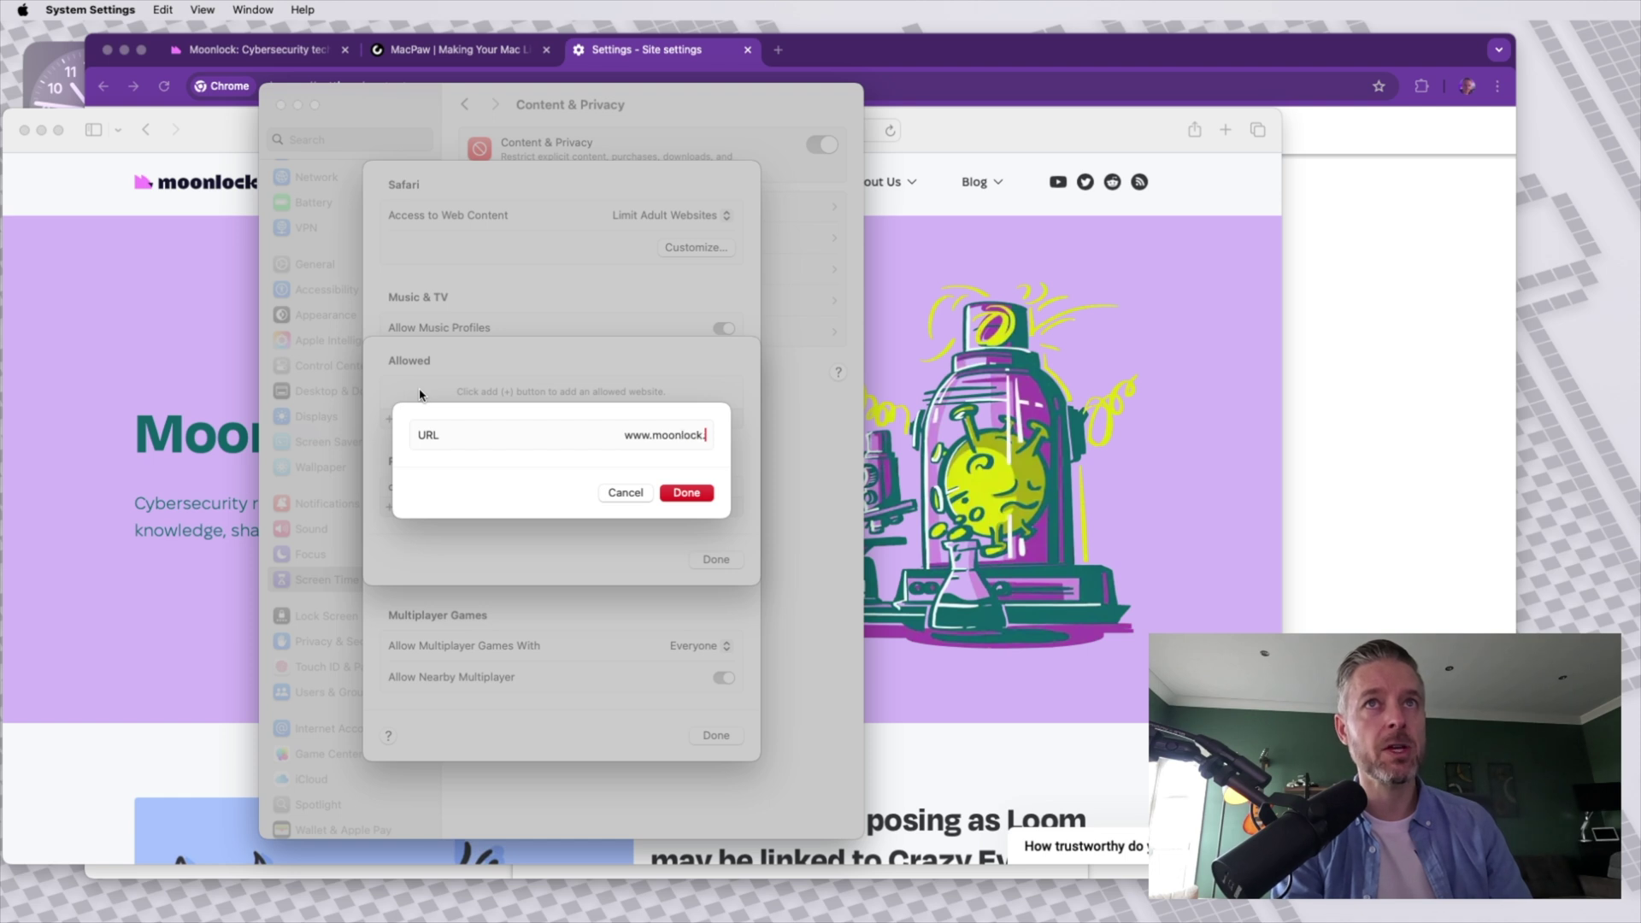
left_click(671, 492)
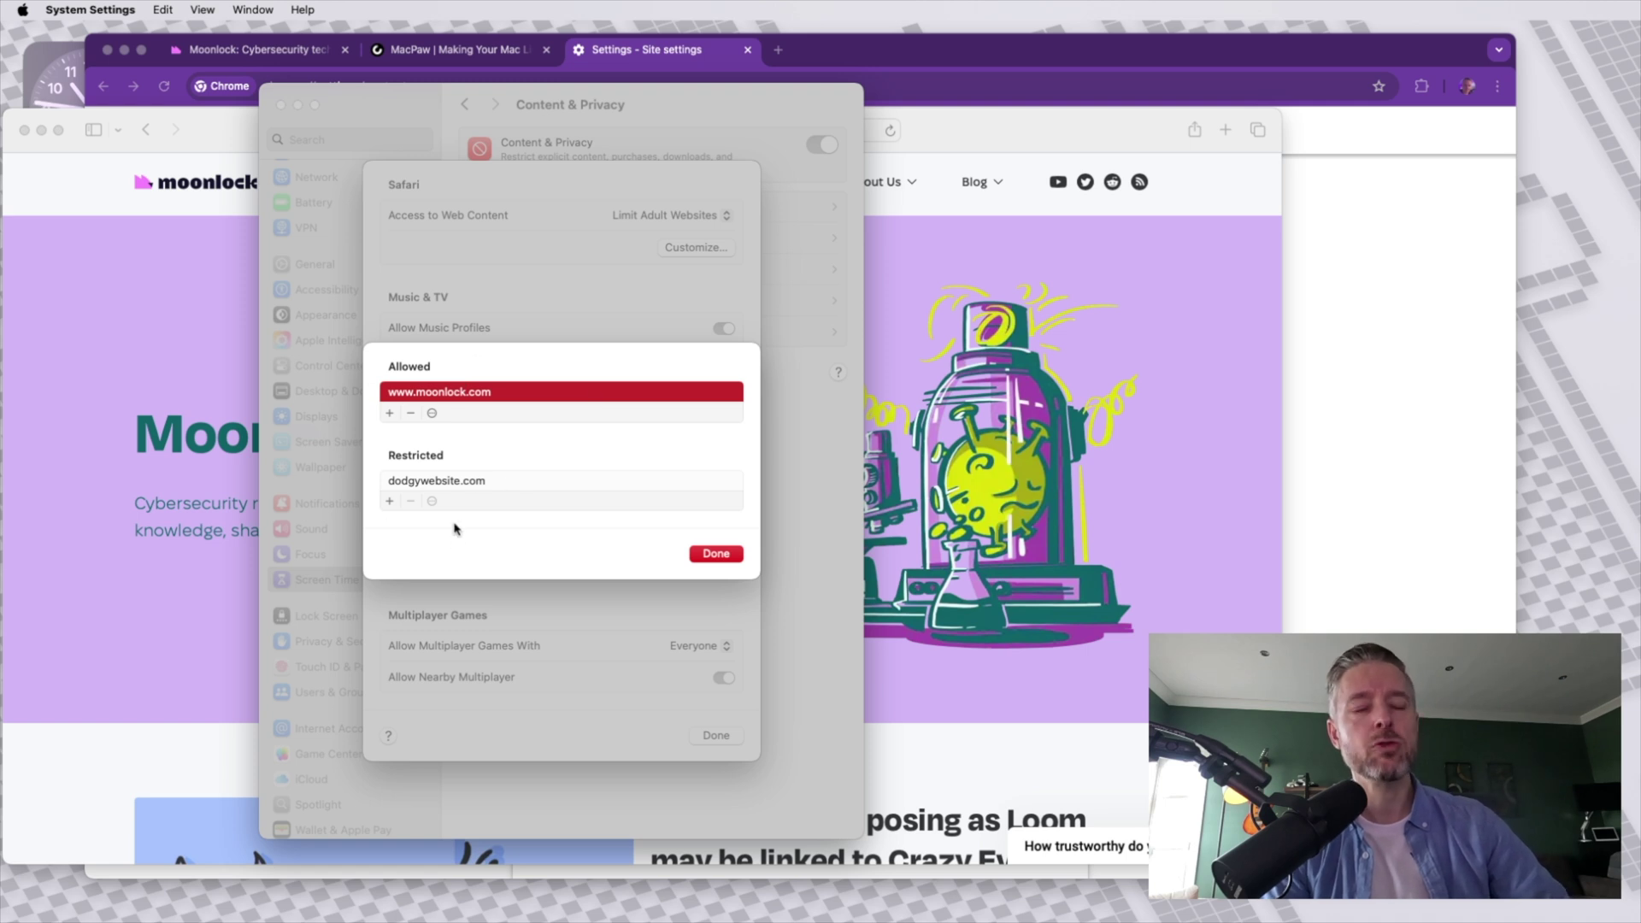
left_click(717, 555)
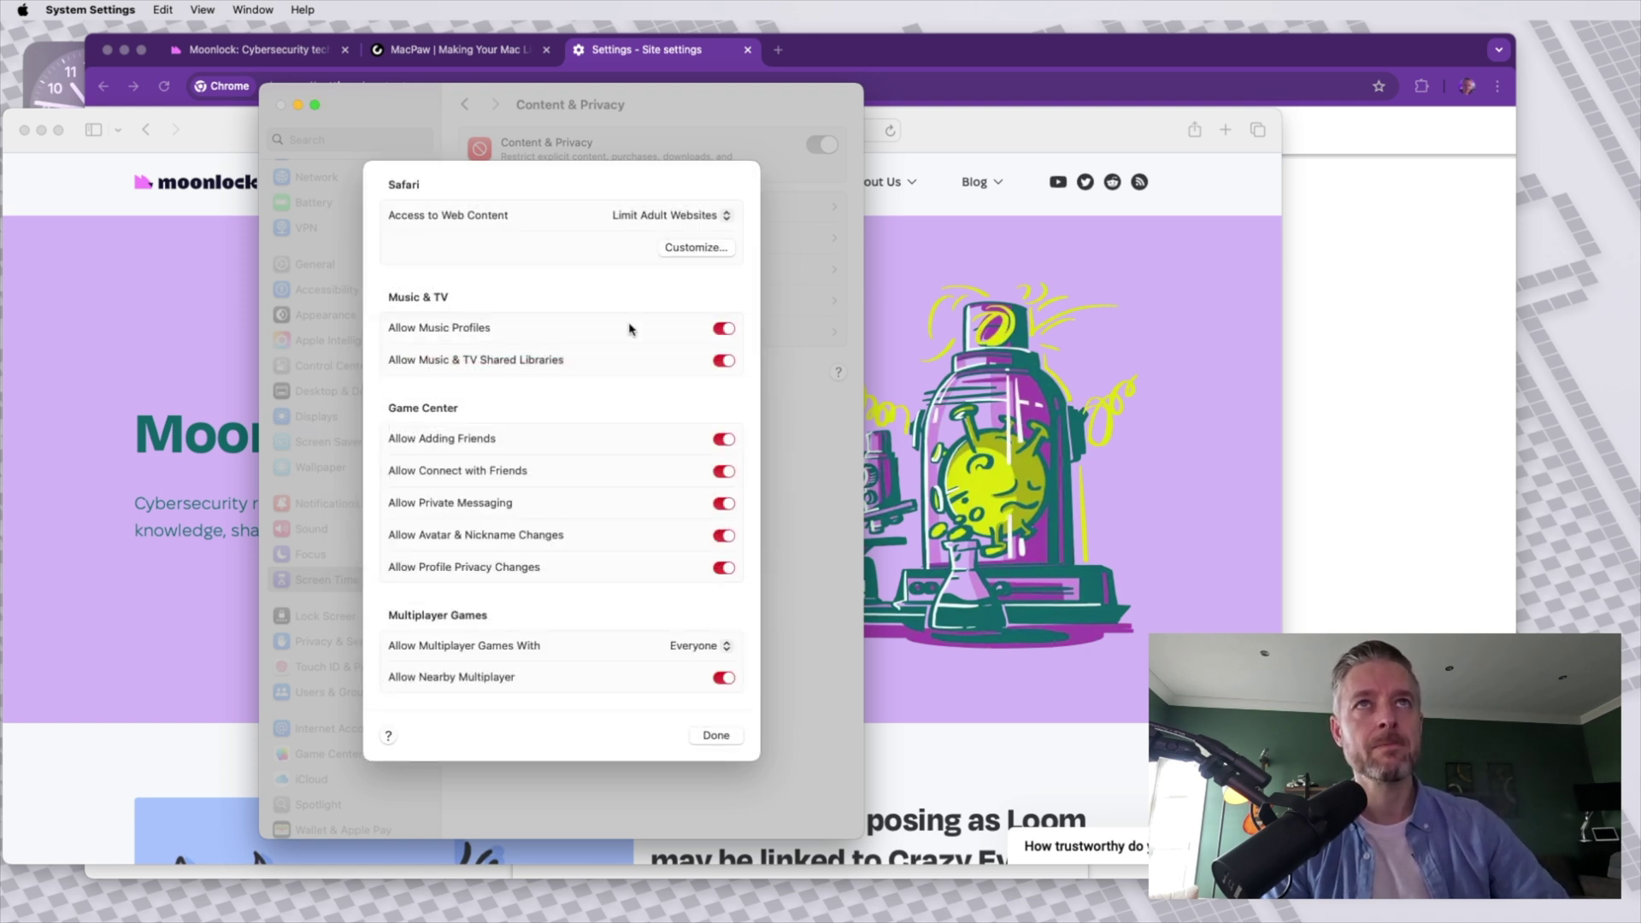
Set Safari's Access to Web Content to Allowed Websites Only and review the allowed list.
left_click(633, 216)
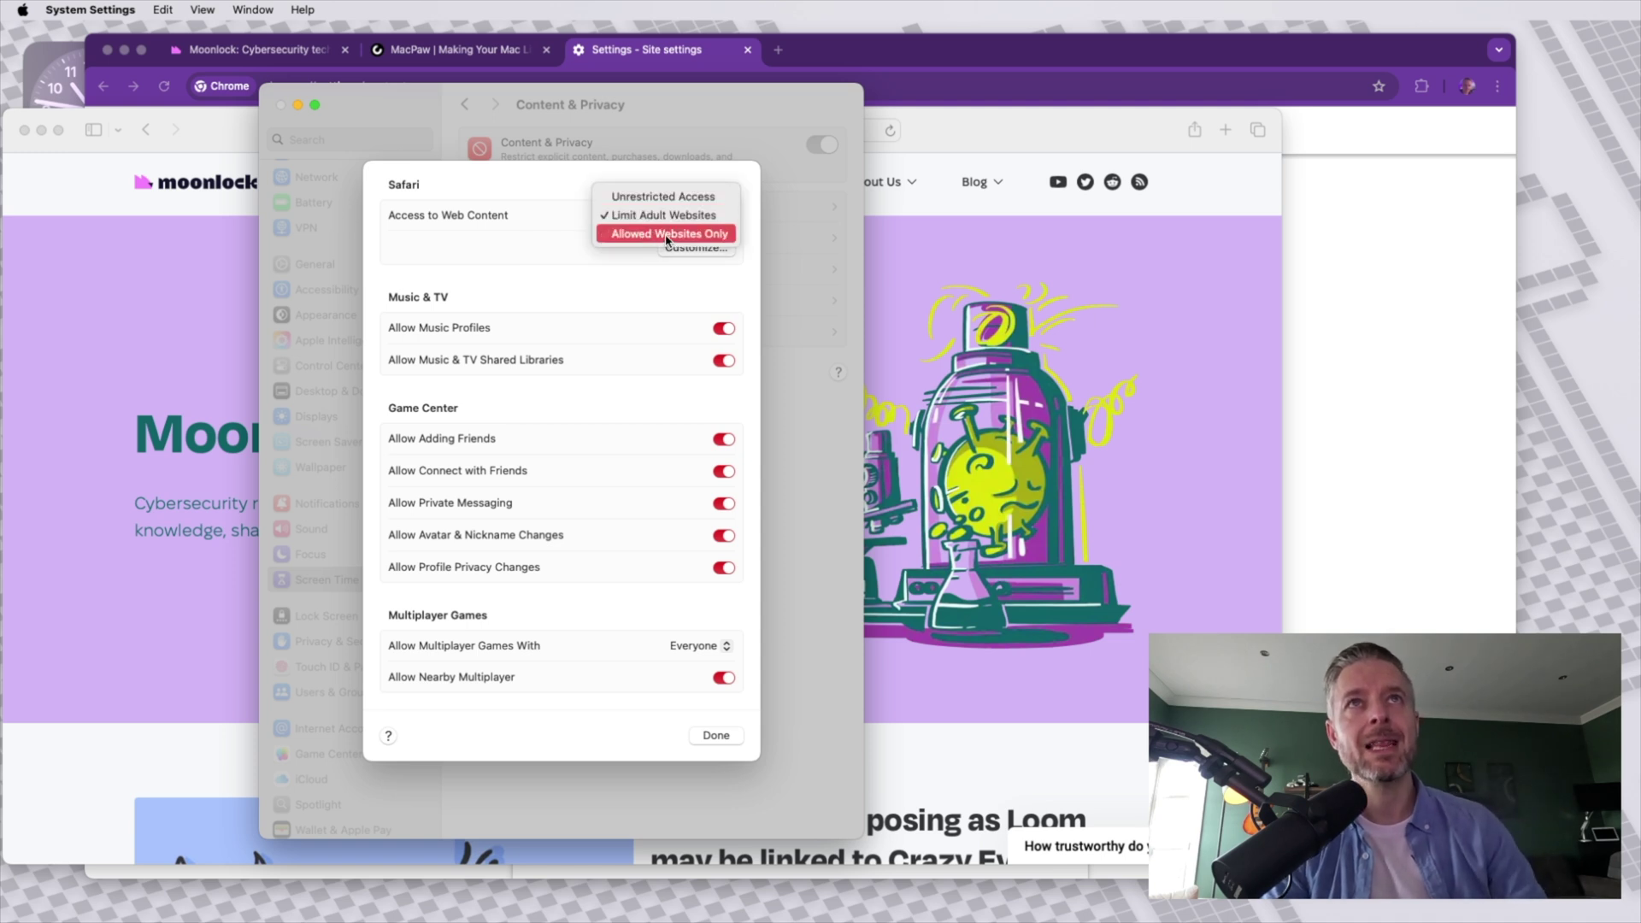
left_click(668, 233)
left_click(687, 250)
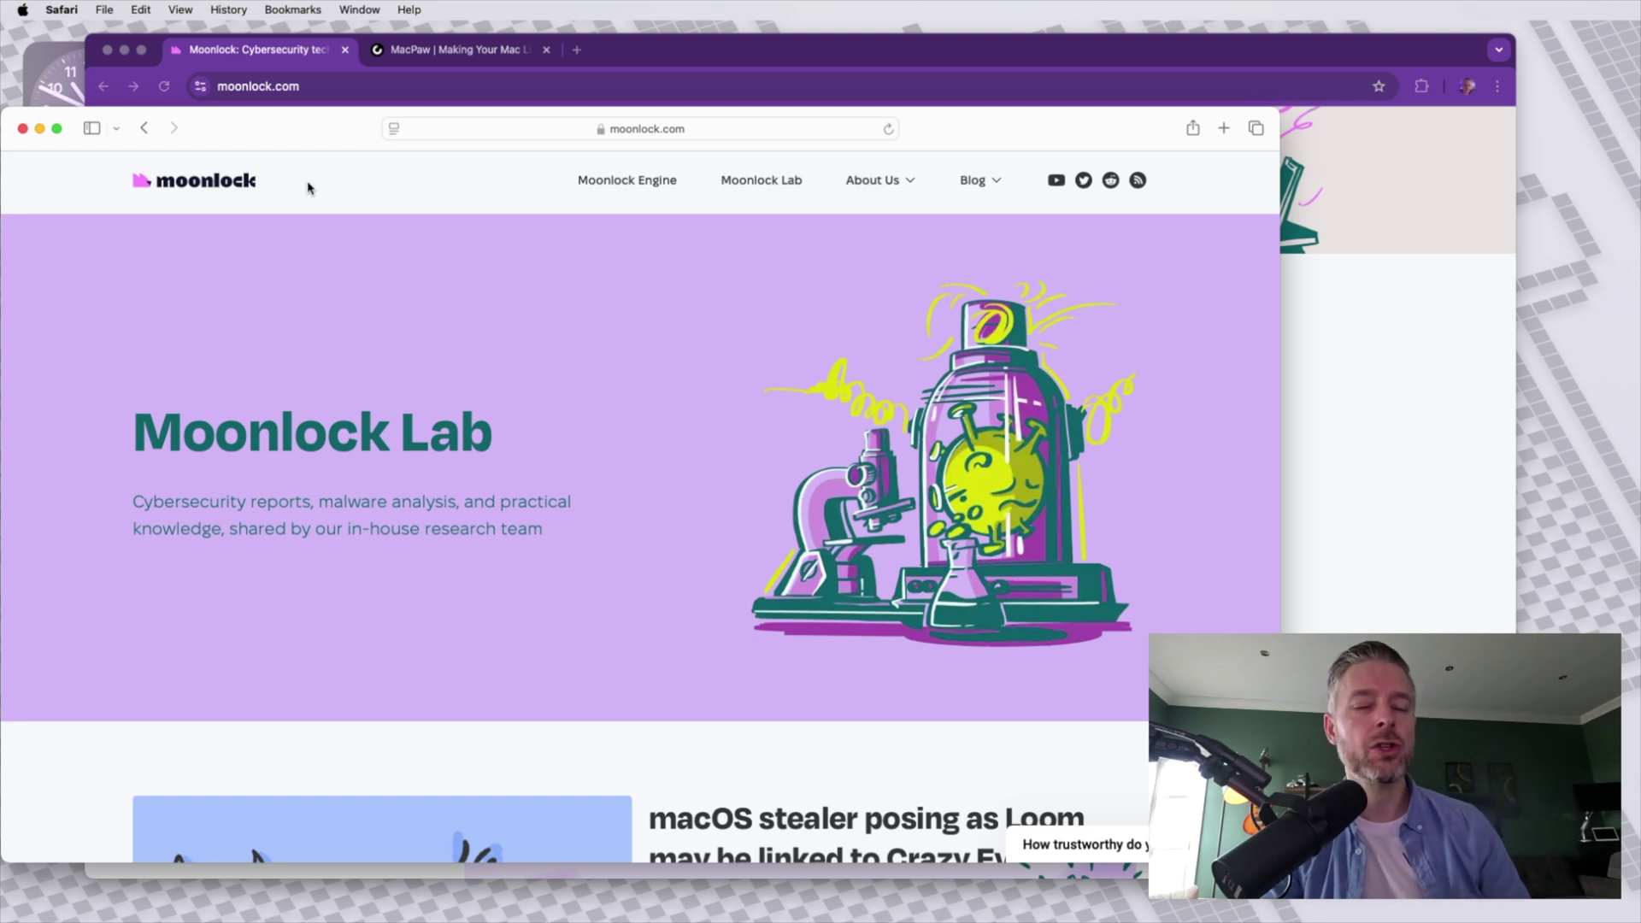
In Safari Settings, confirm fraudulent-website warnings are on in Security, then view Privacy.
left_click(60, 10)
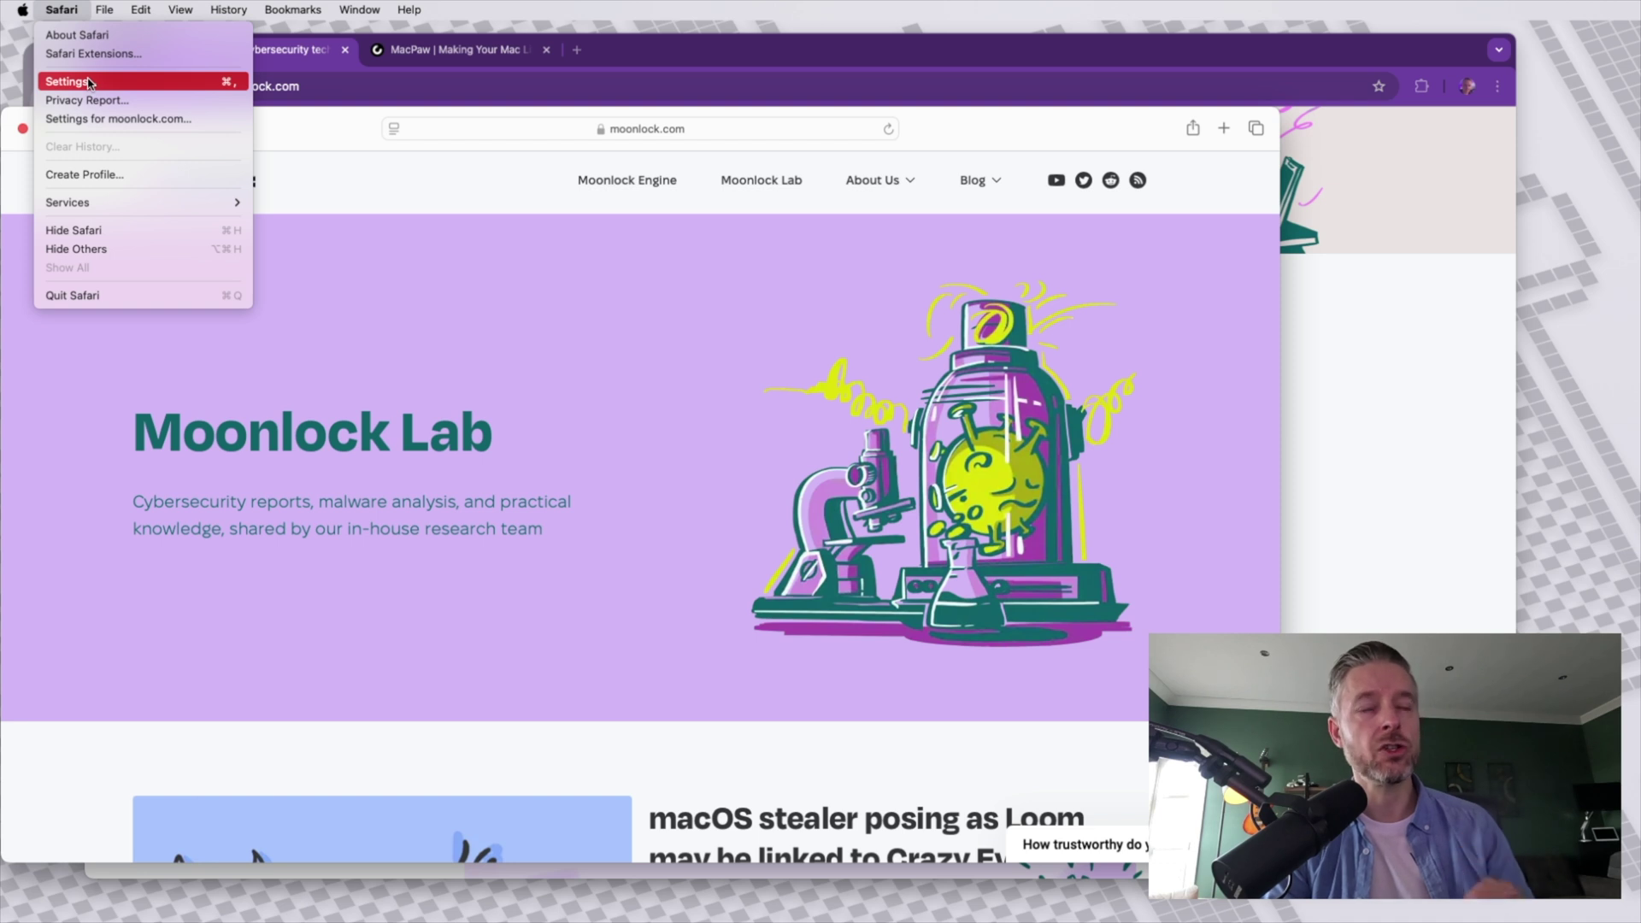
left_click(88, 82)
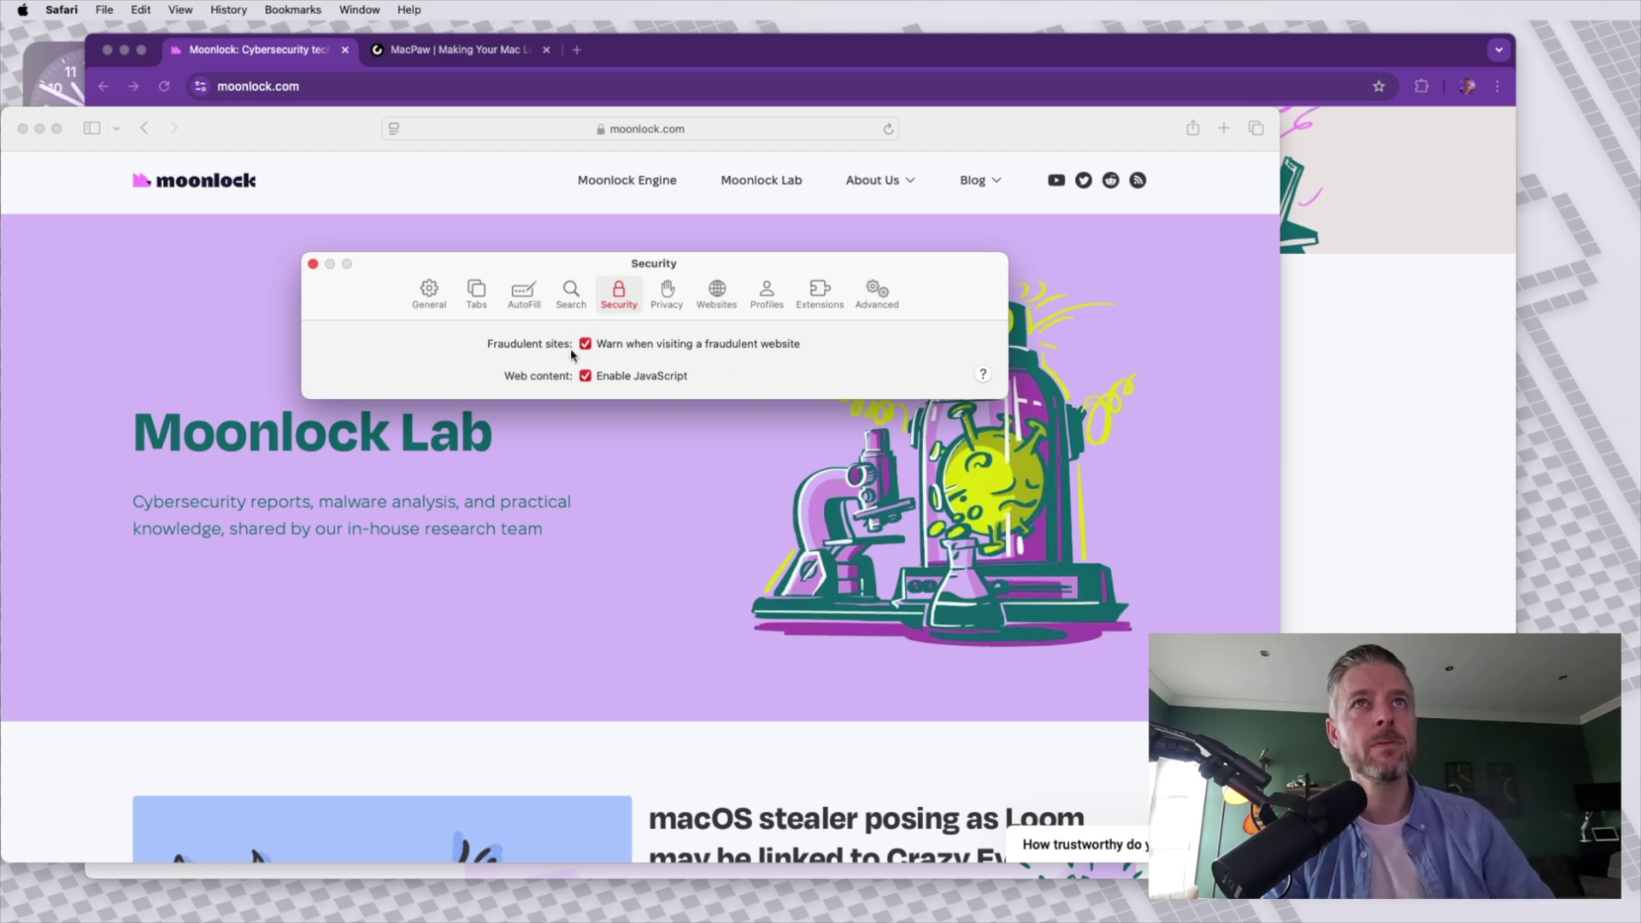
left_click(668, 295)
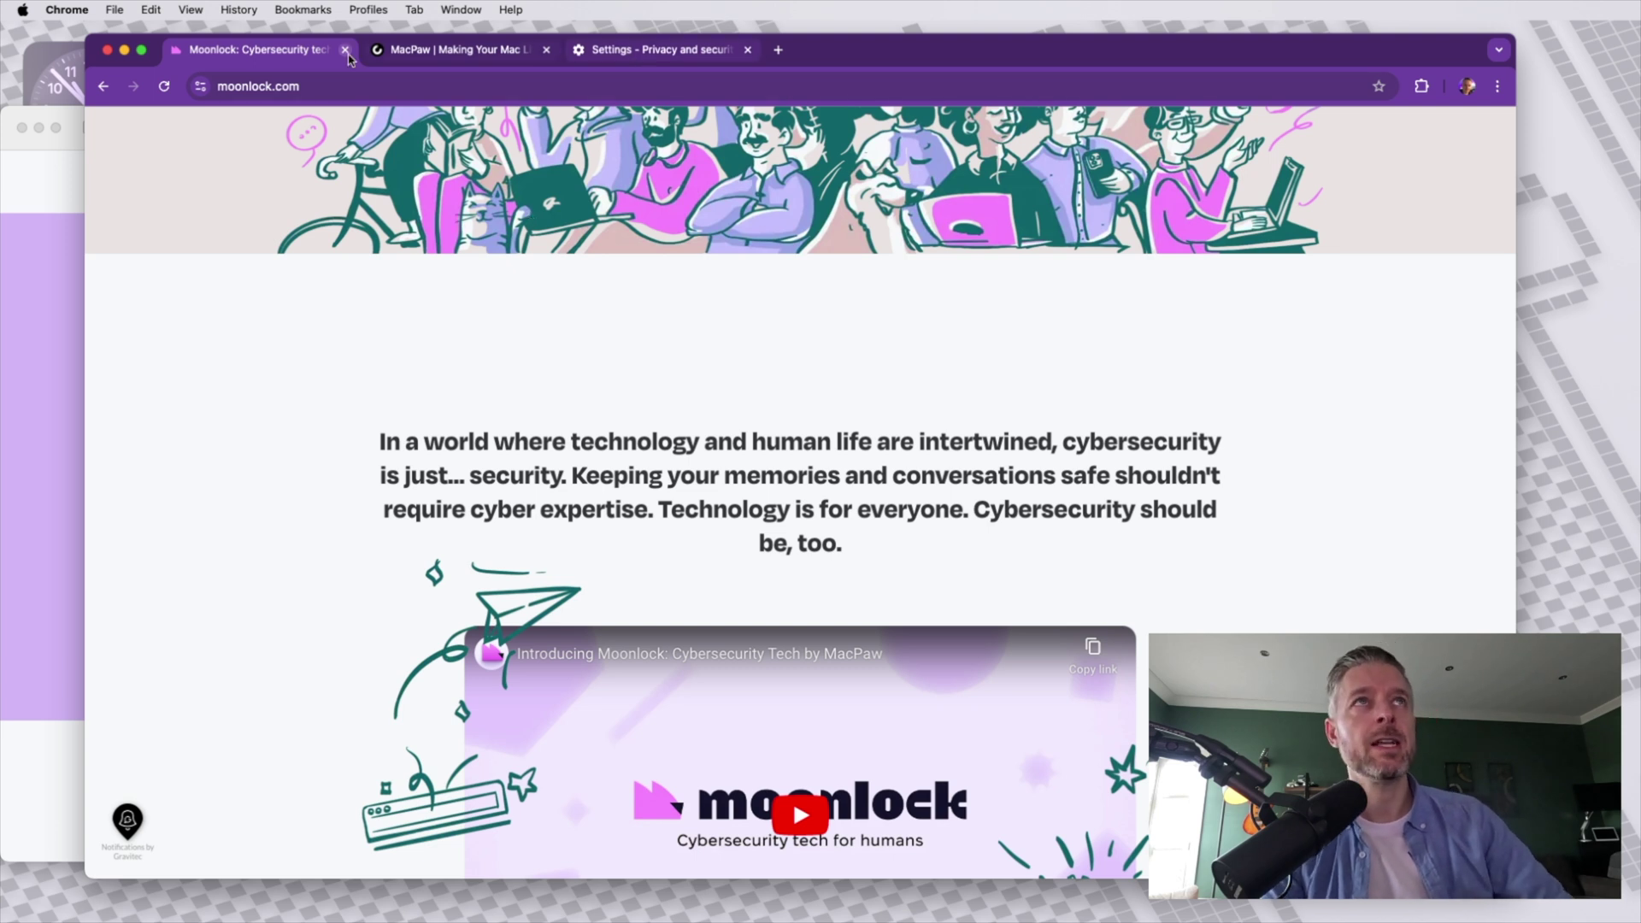
Open Chrome's Settings and go to Privacy and security > Site settings.
left_click(72, 10)
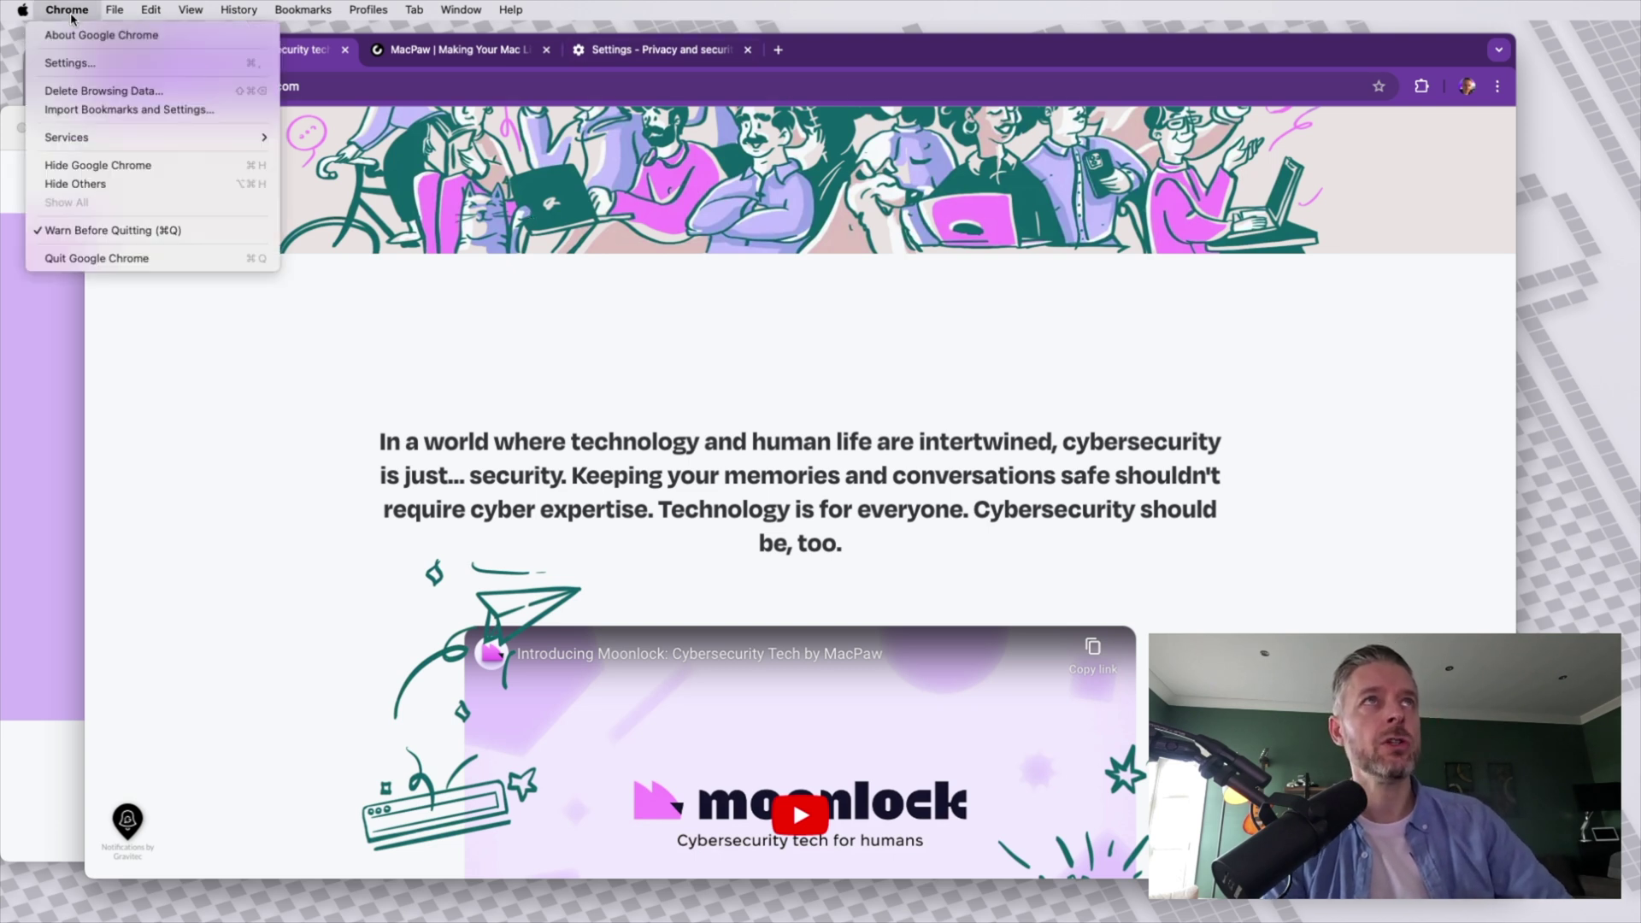
left_click(666, 53)
left_click(666, 53)
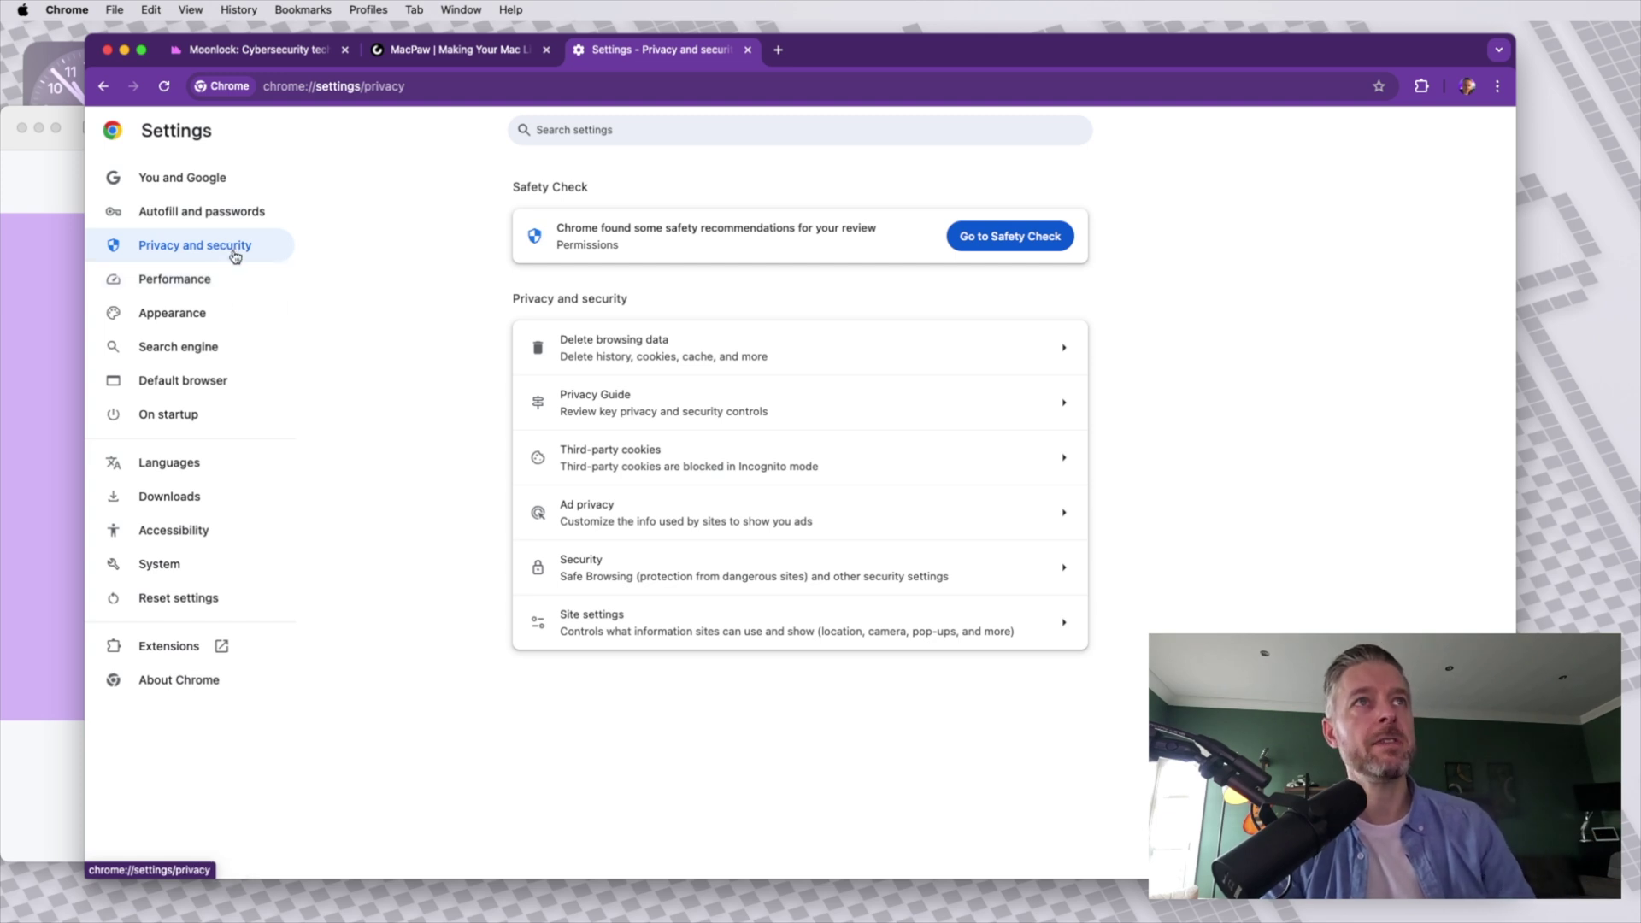
left_click(661, 634)
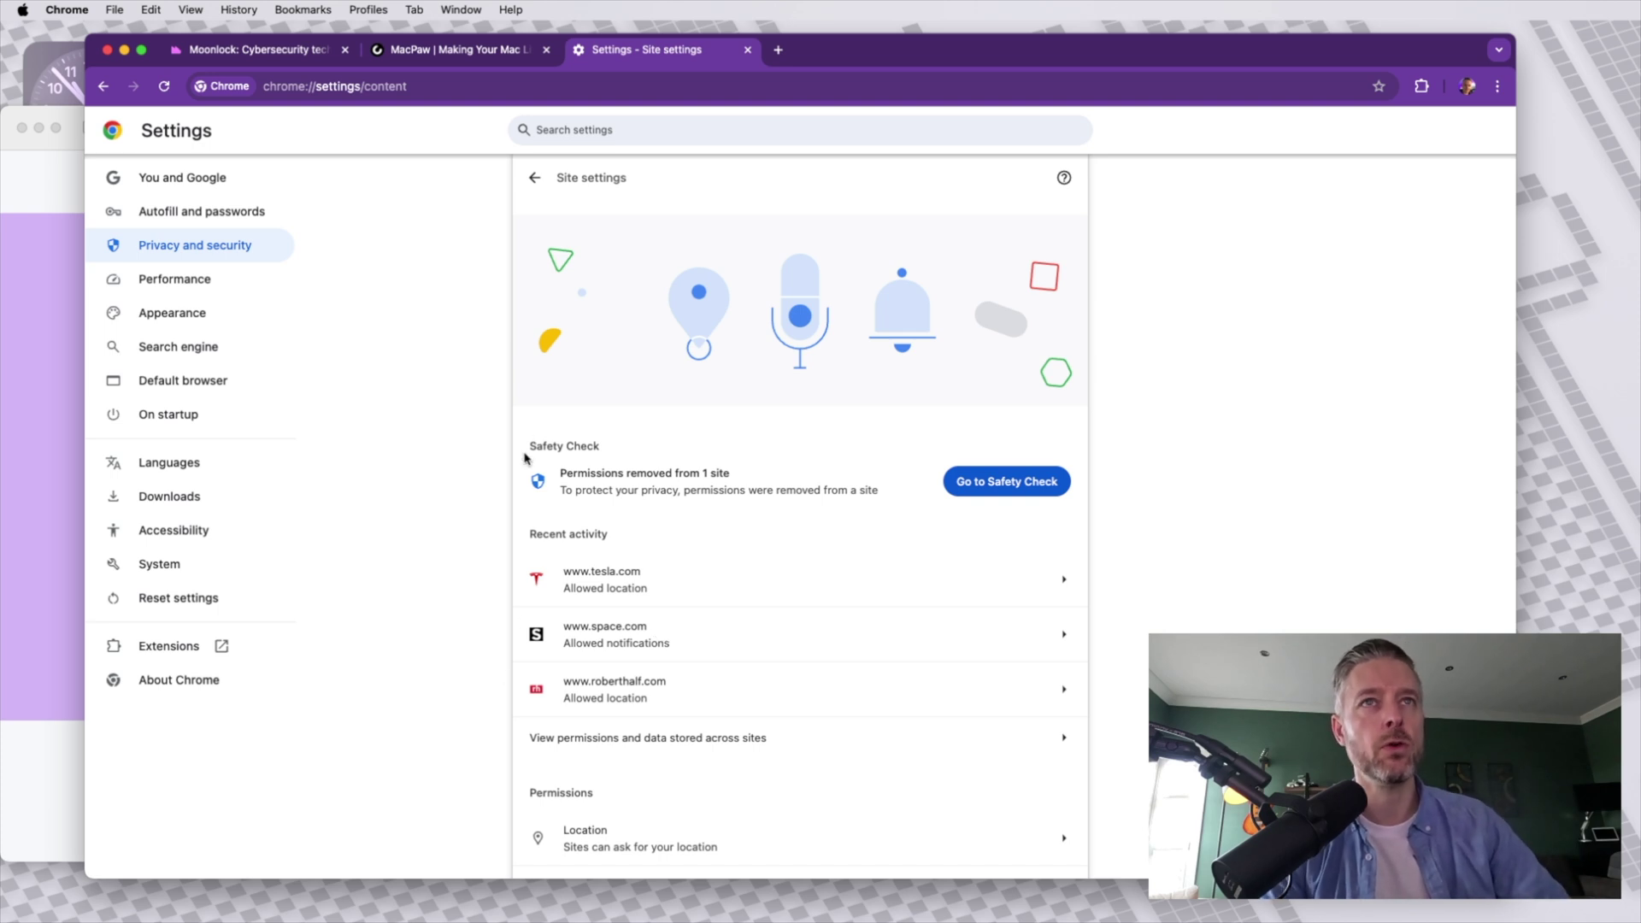
Check that sites can't send Pop-ups and redirects, then return to Site settings.
scroll(476, 575, "down", 5)
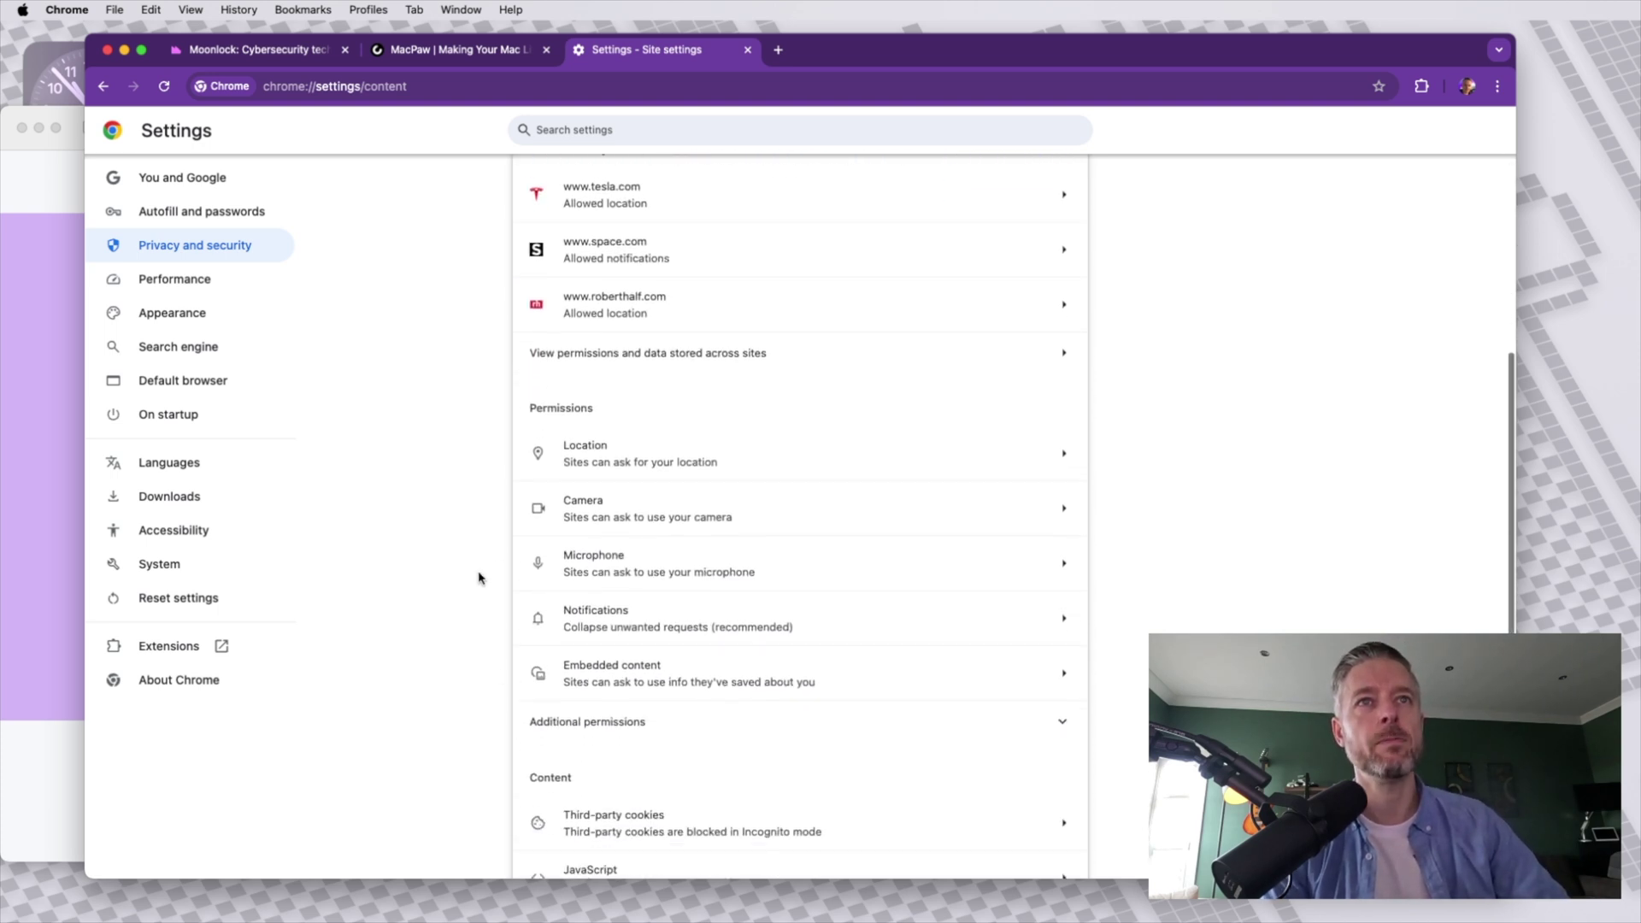
scroll(479, 578, "down", 3)
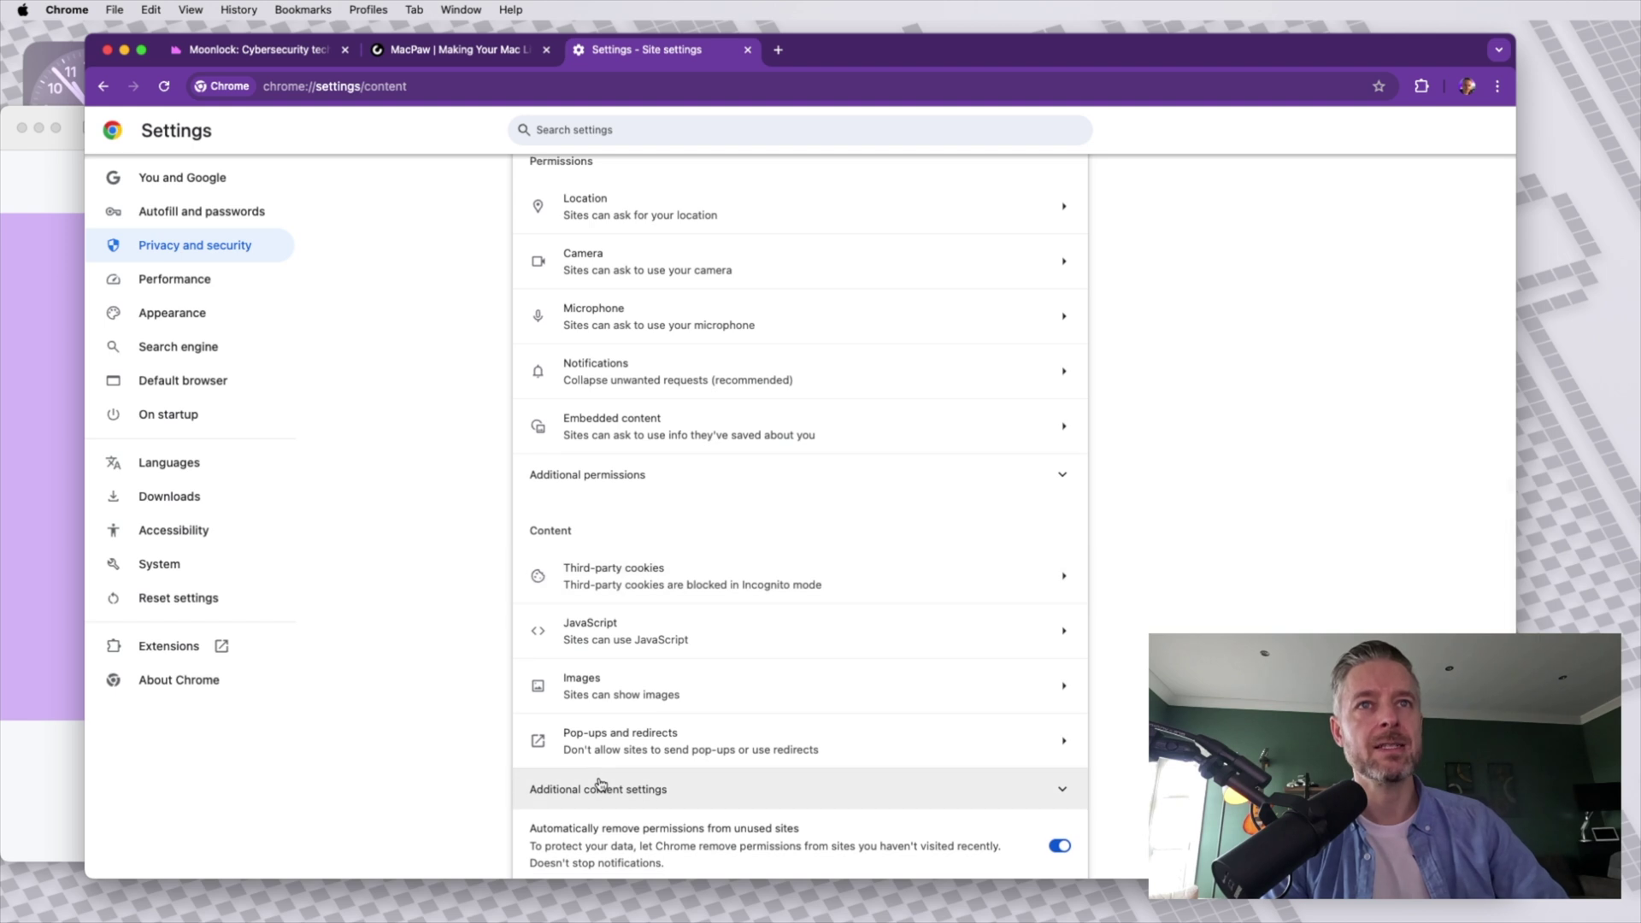
scroll(707, 590, "down", 1)
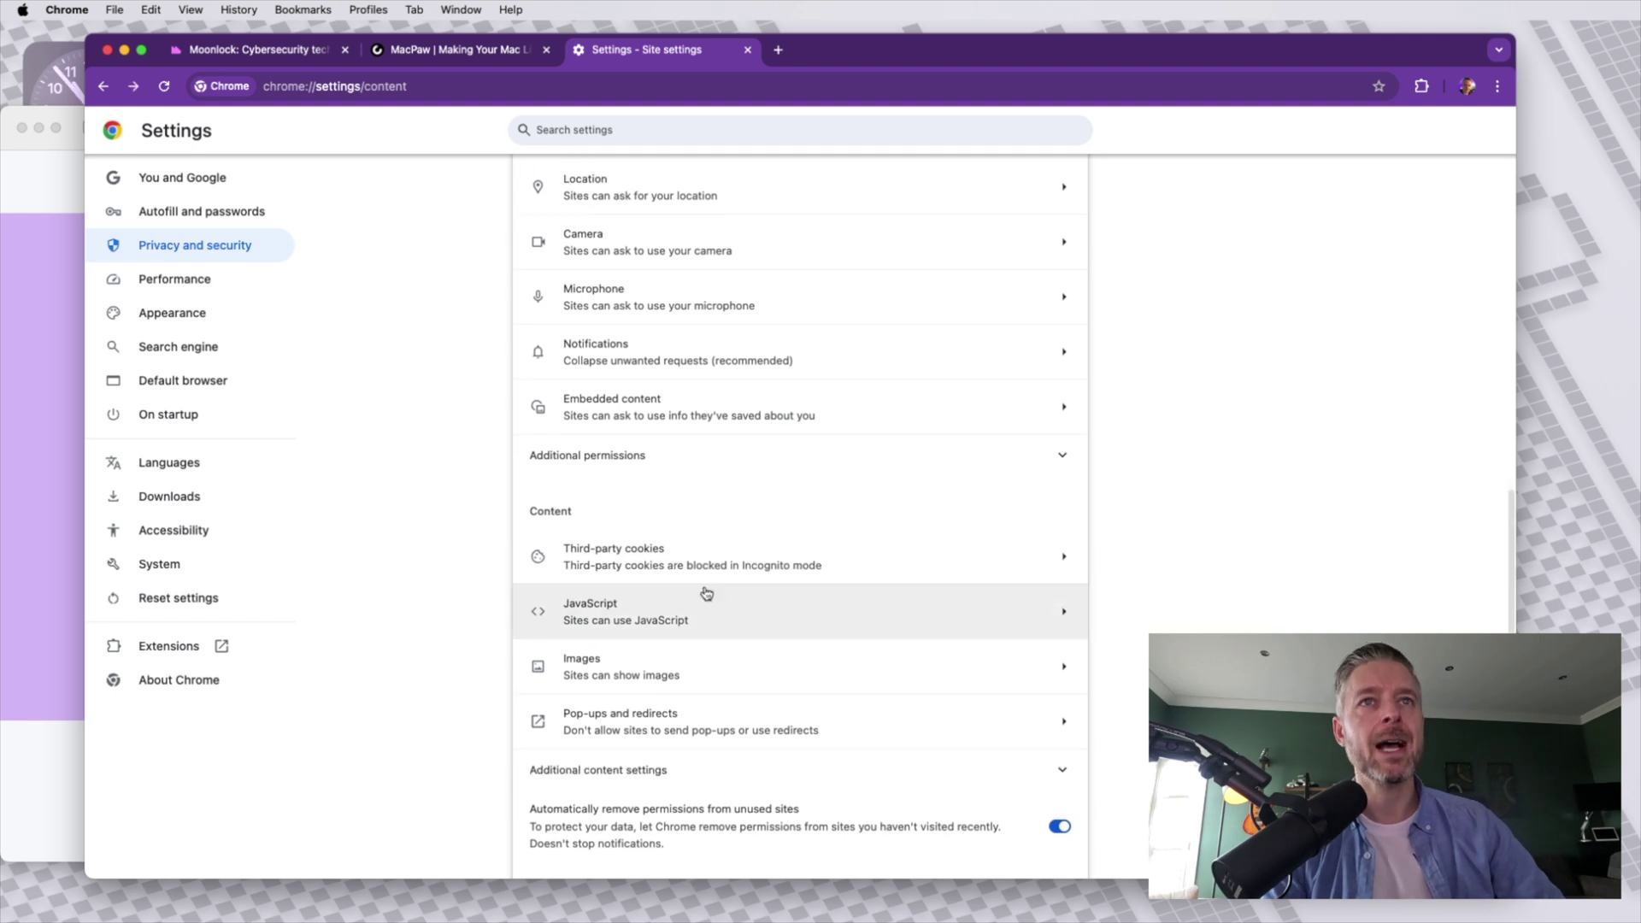
left_click(669, 727)
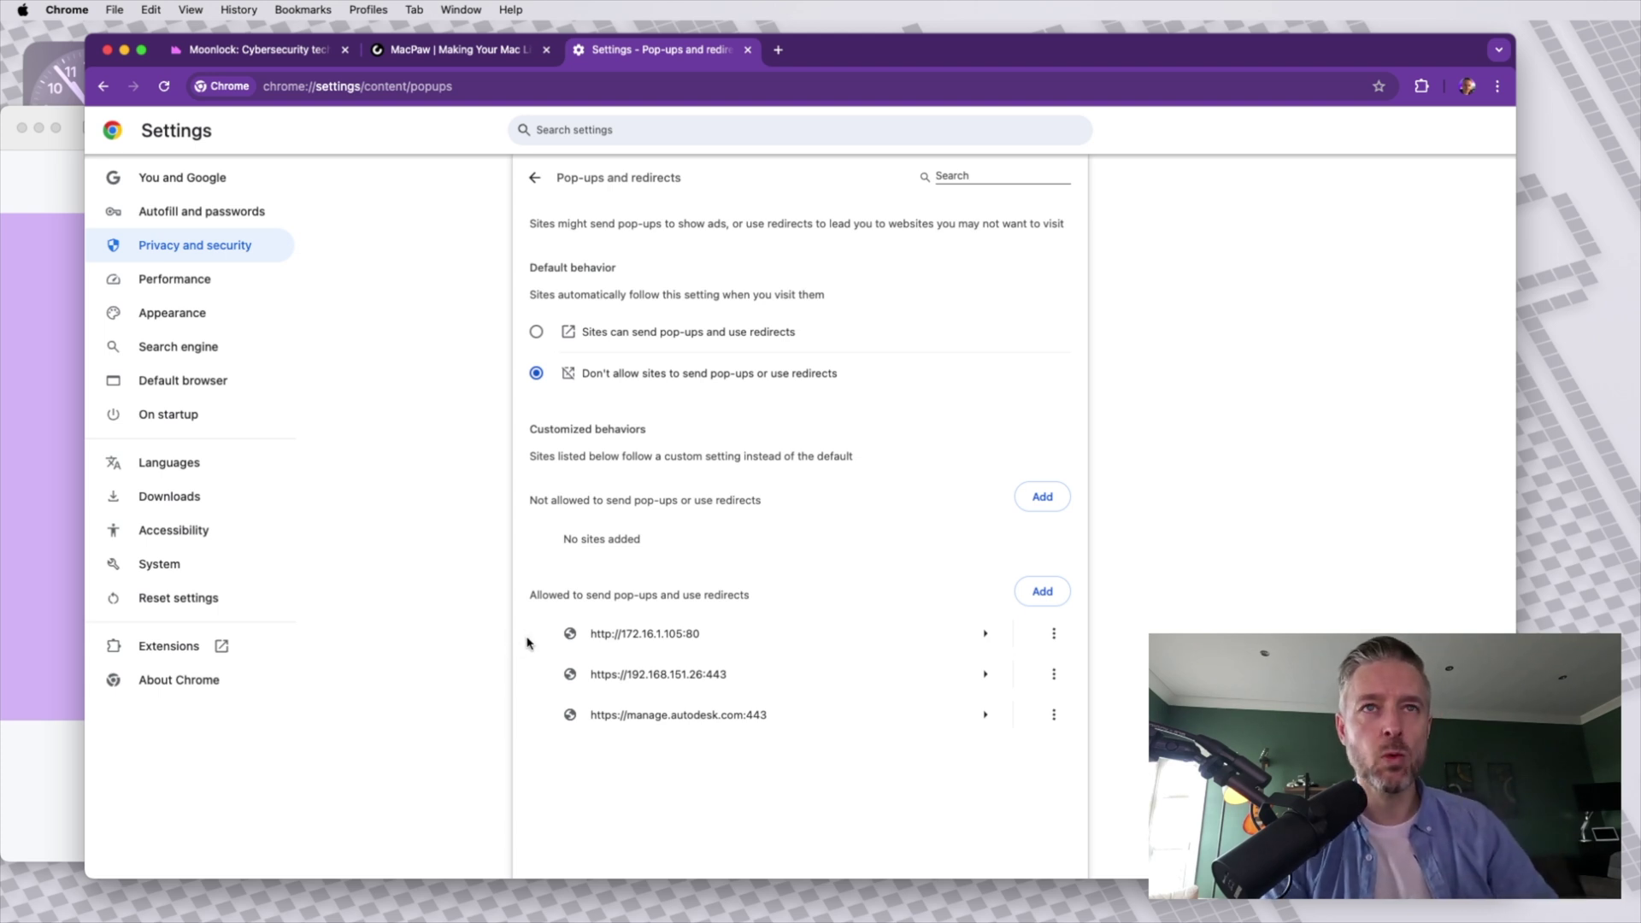
left_click(535, 178)
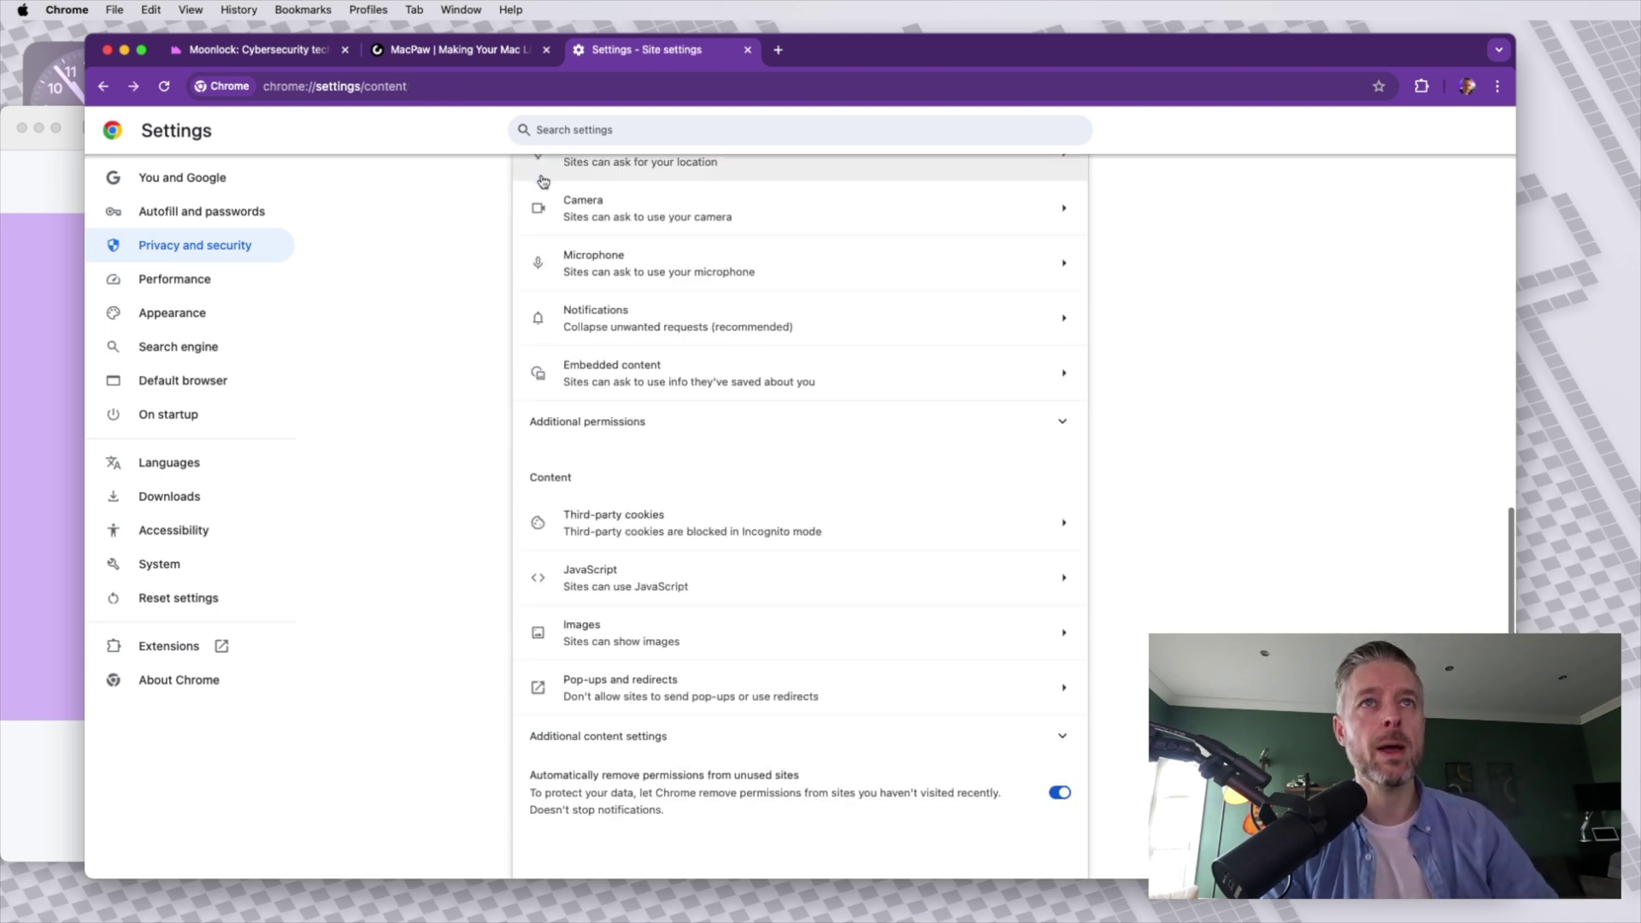
Expand Additional content settings and look through Intrusive ads to Automatic full screen.
left_click(615, 740)
scroll(685, 636, "down", 2)
scroll(684, 636, "down", 10)
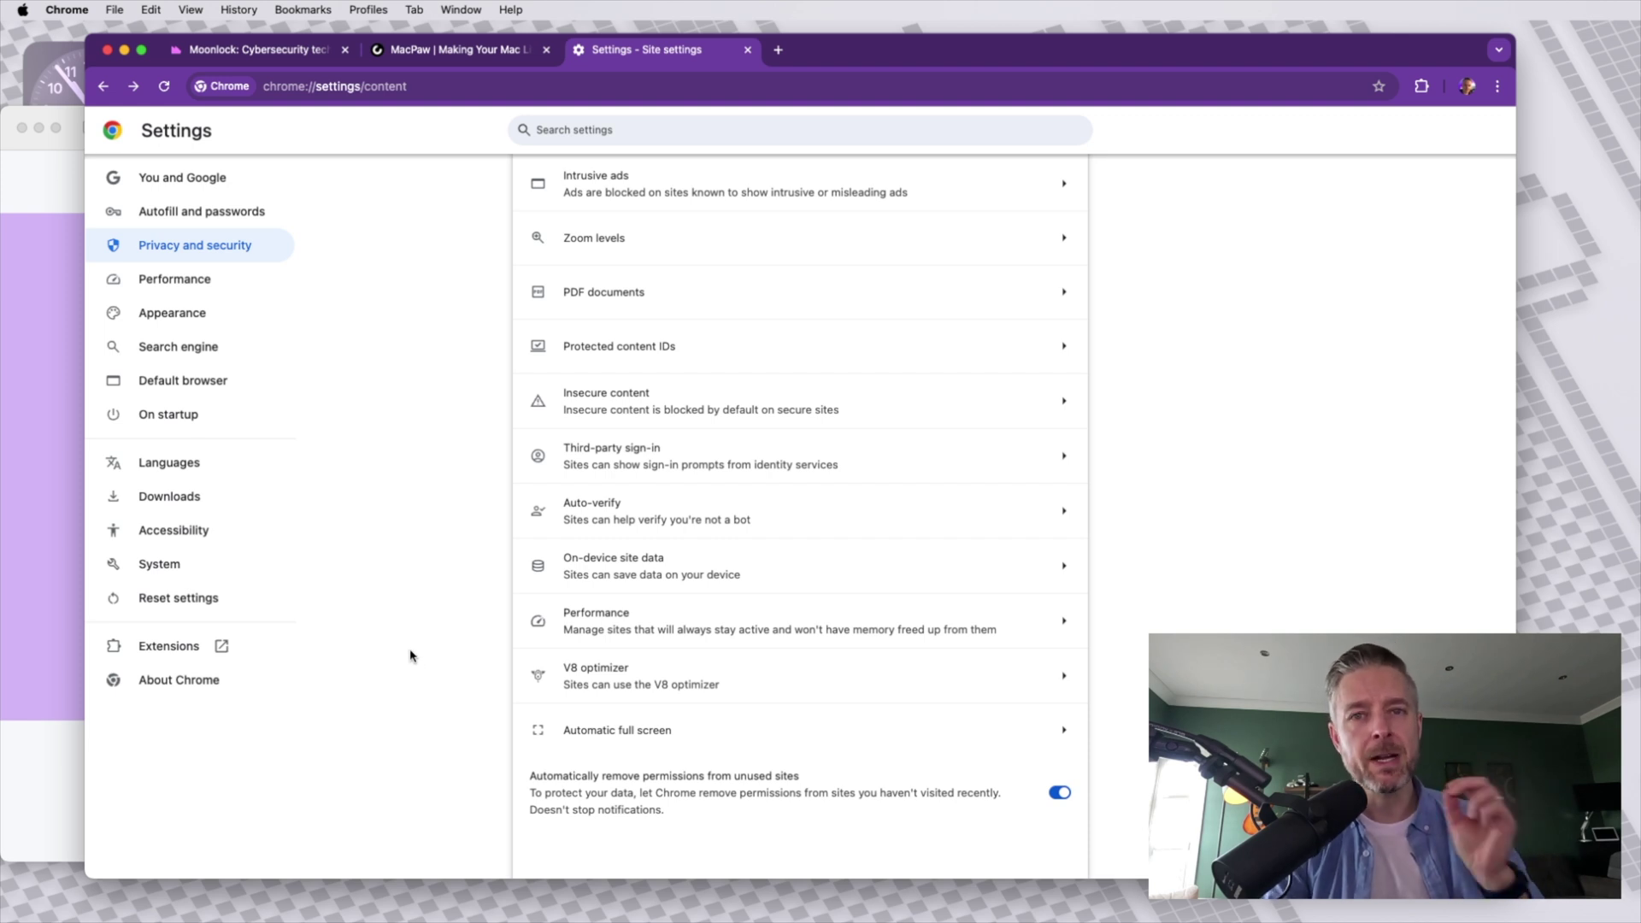
Go from Extensions to the Chrome Web Store and search for 'blocksite'.
left_click(170, 649)
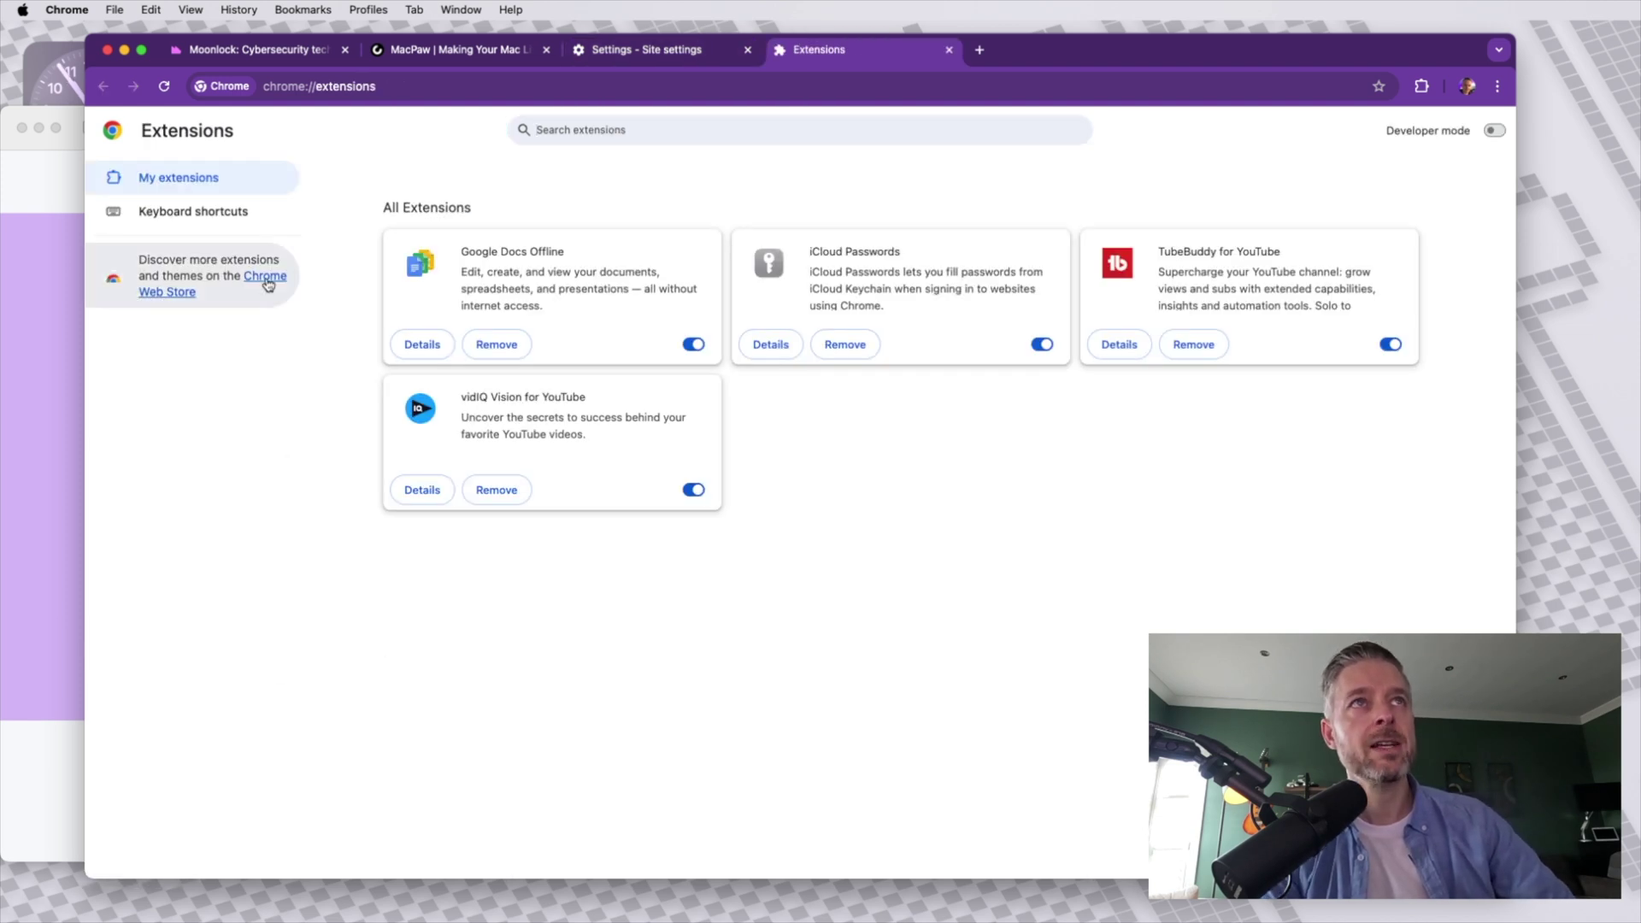
left_click(266, 277)
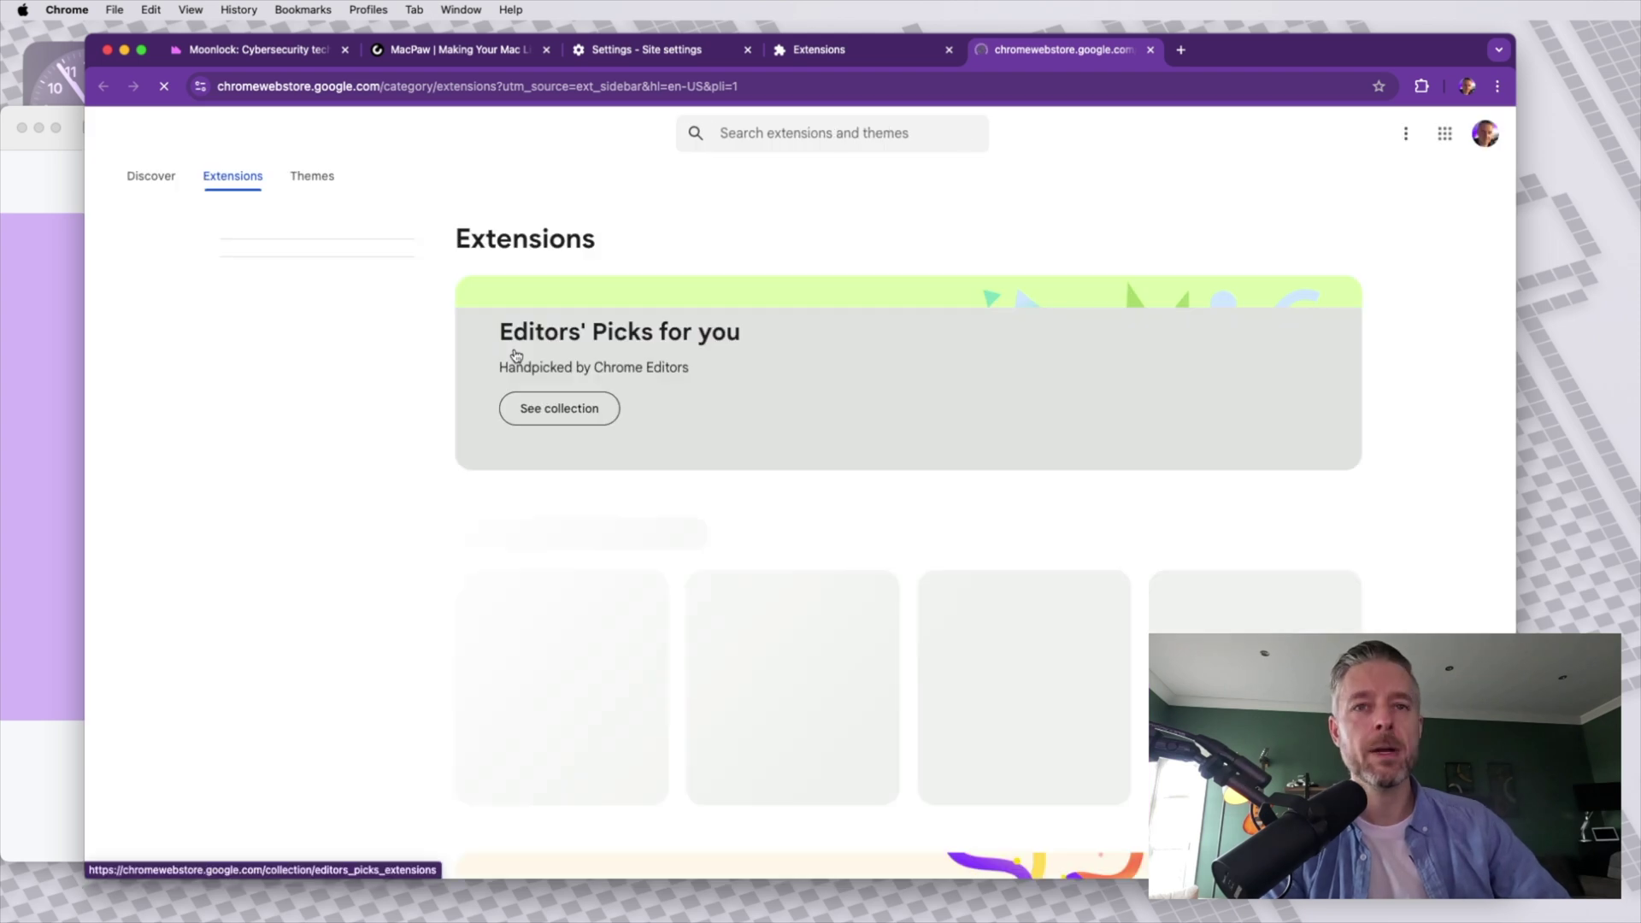
left_click(765, 135)
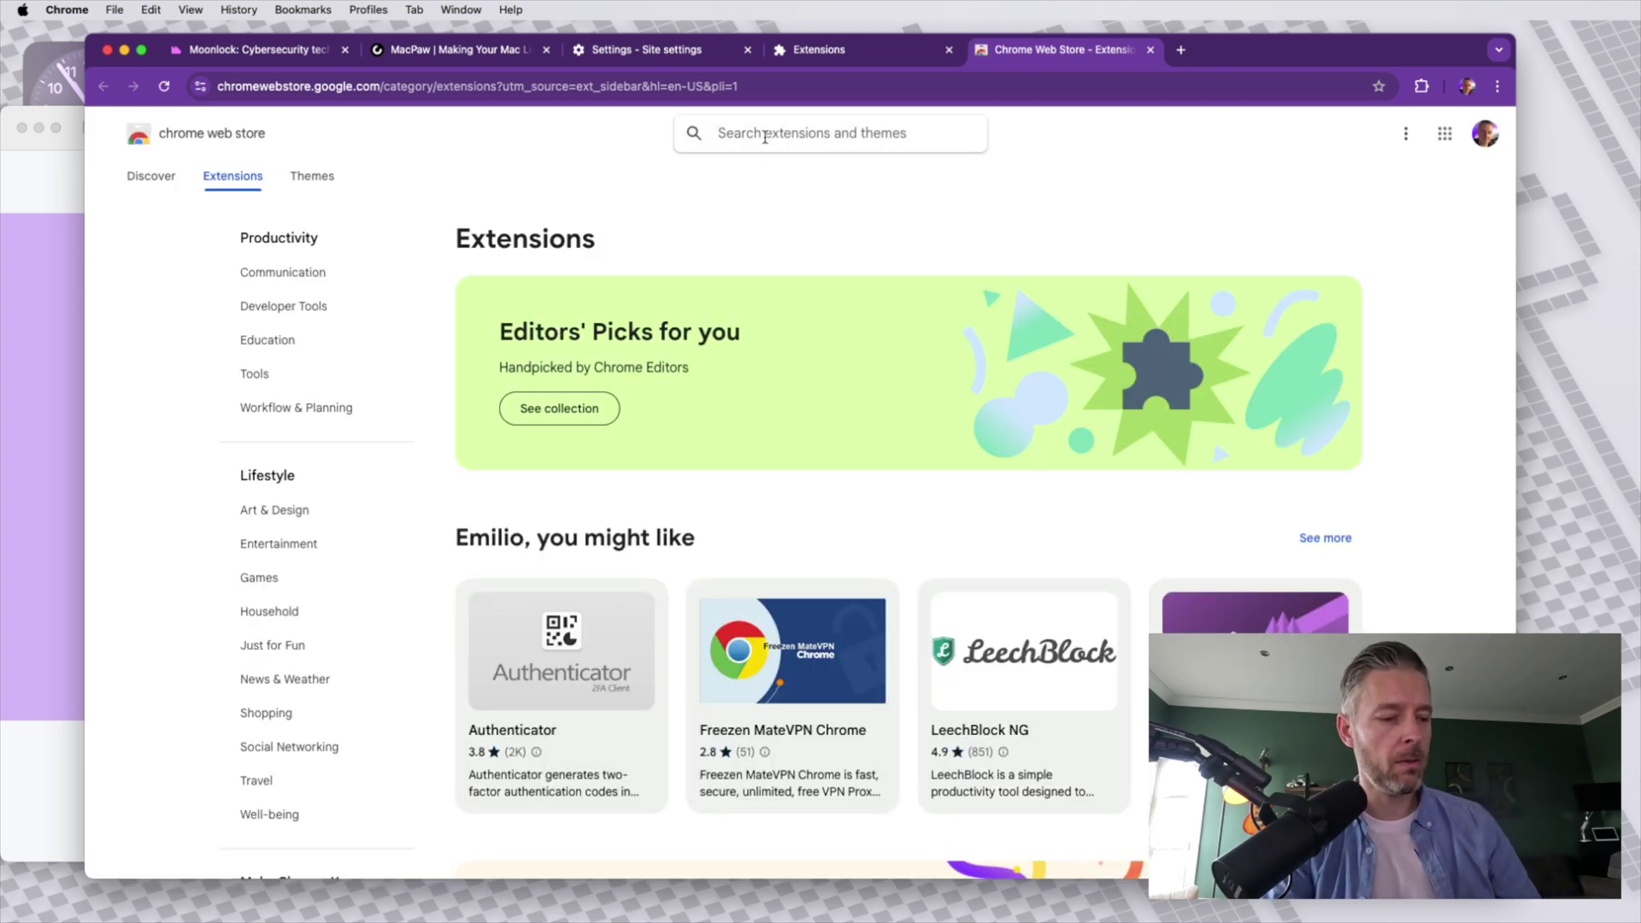
type("blocksite")
key("Return")
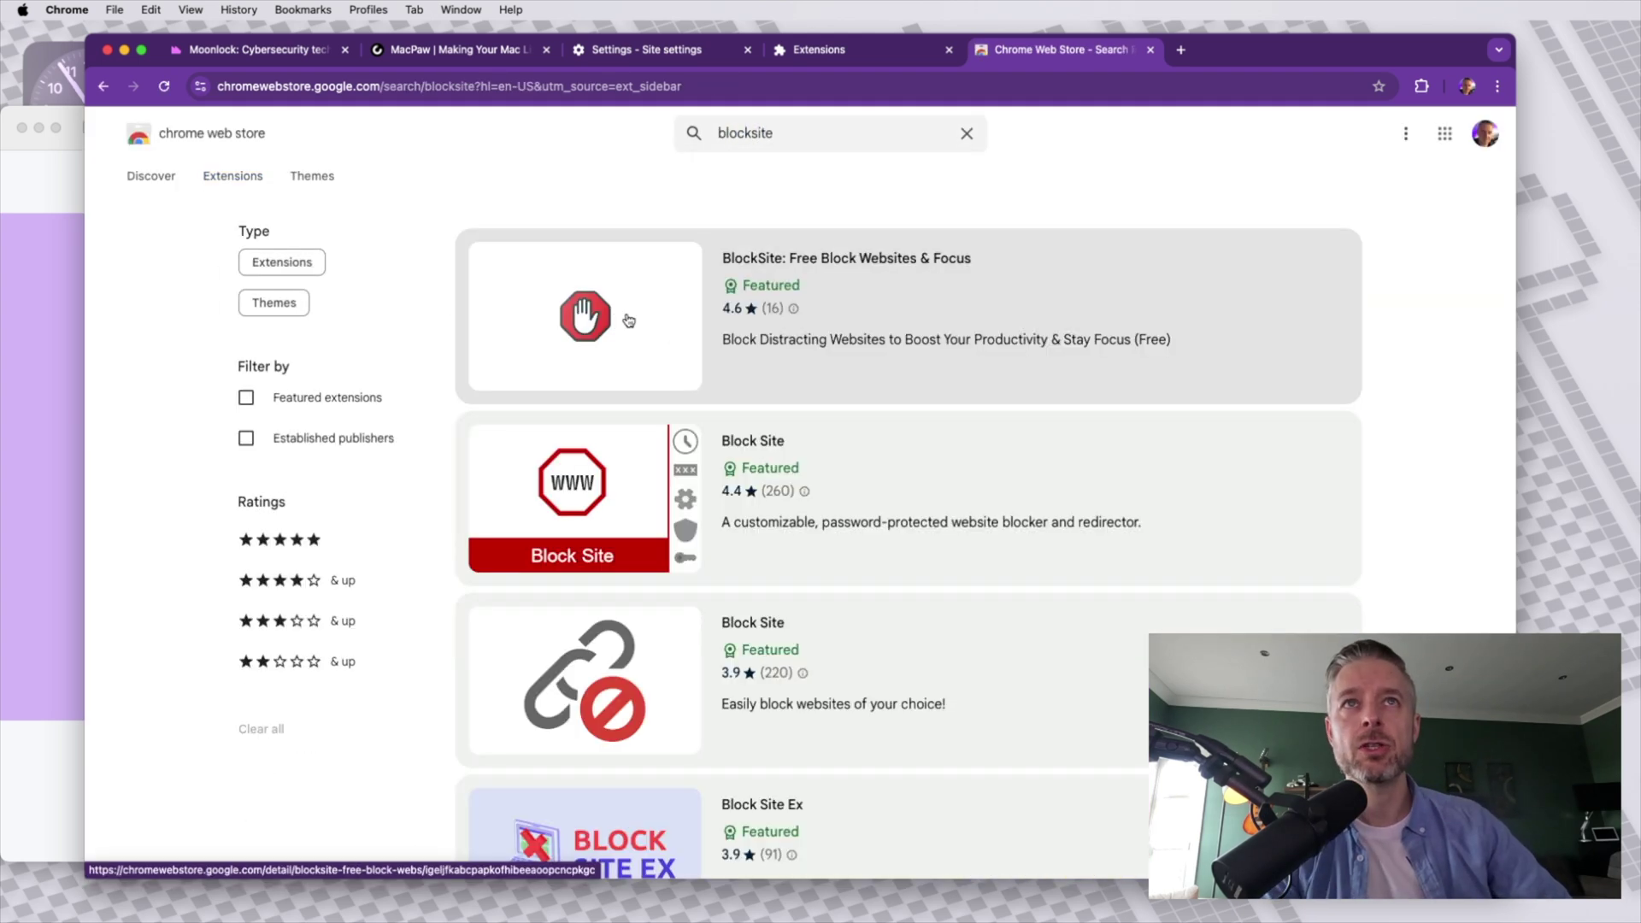
Add BlockSite: Free Block Websites & Focus to Chrome and open its blocking options.
left_click(628, 319)
left_click(1175, 237)
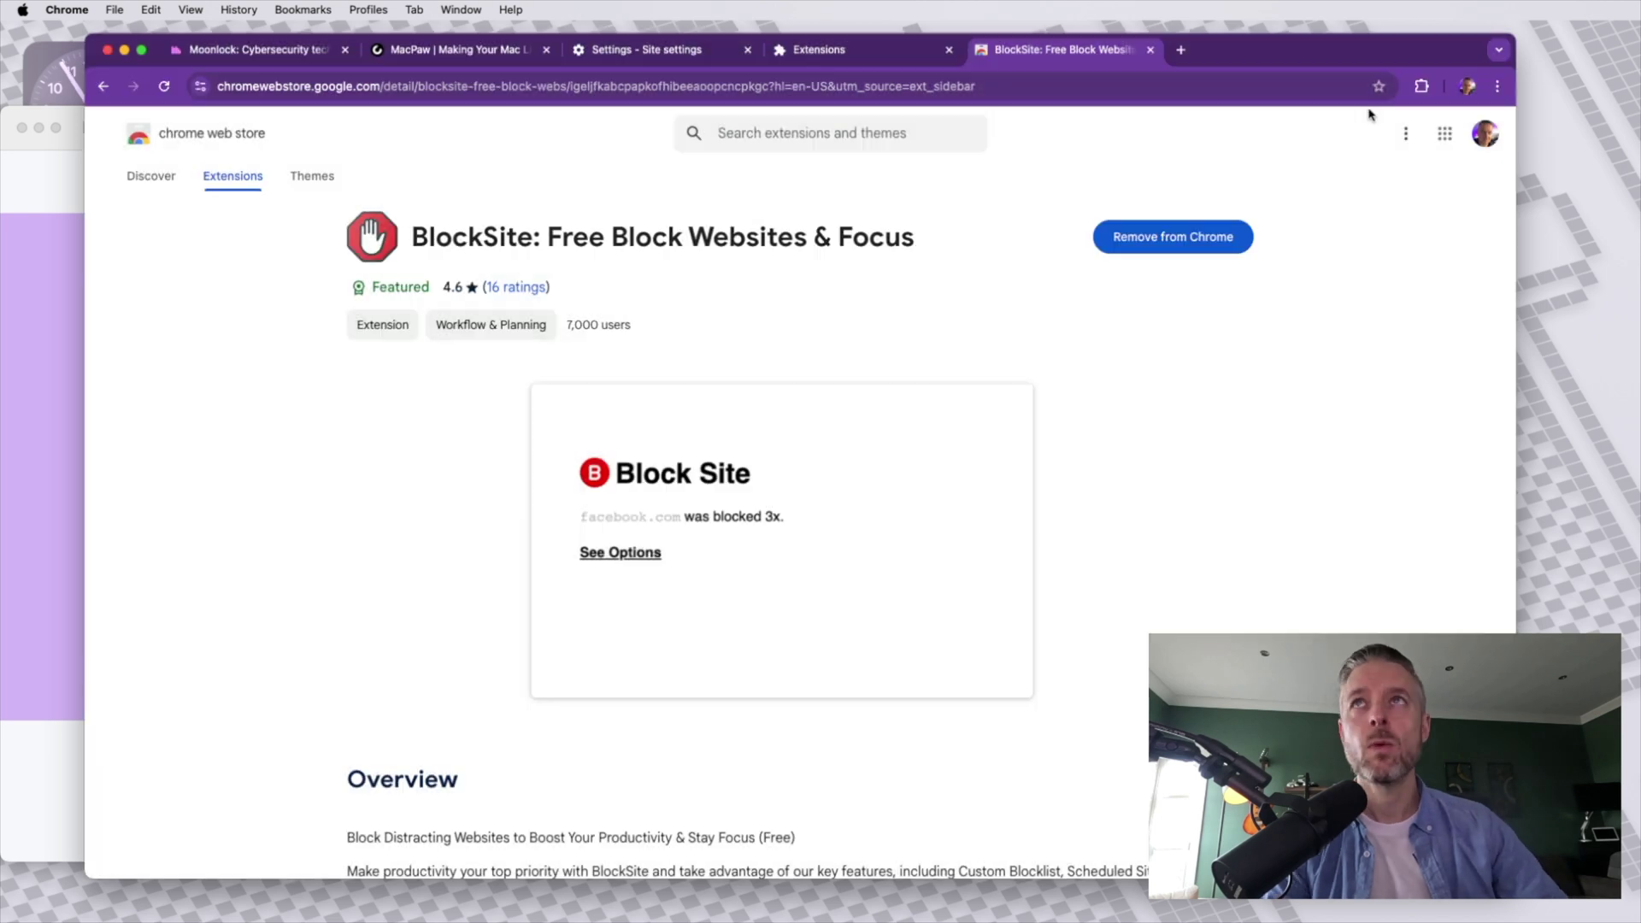
left_click(1426, 90)
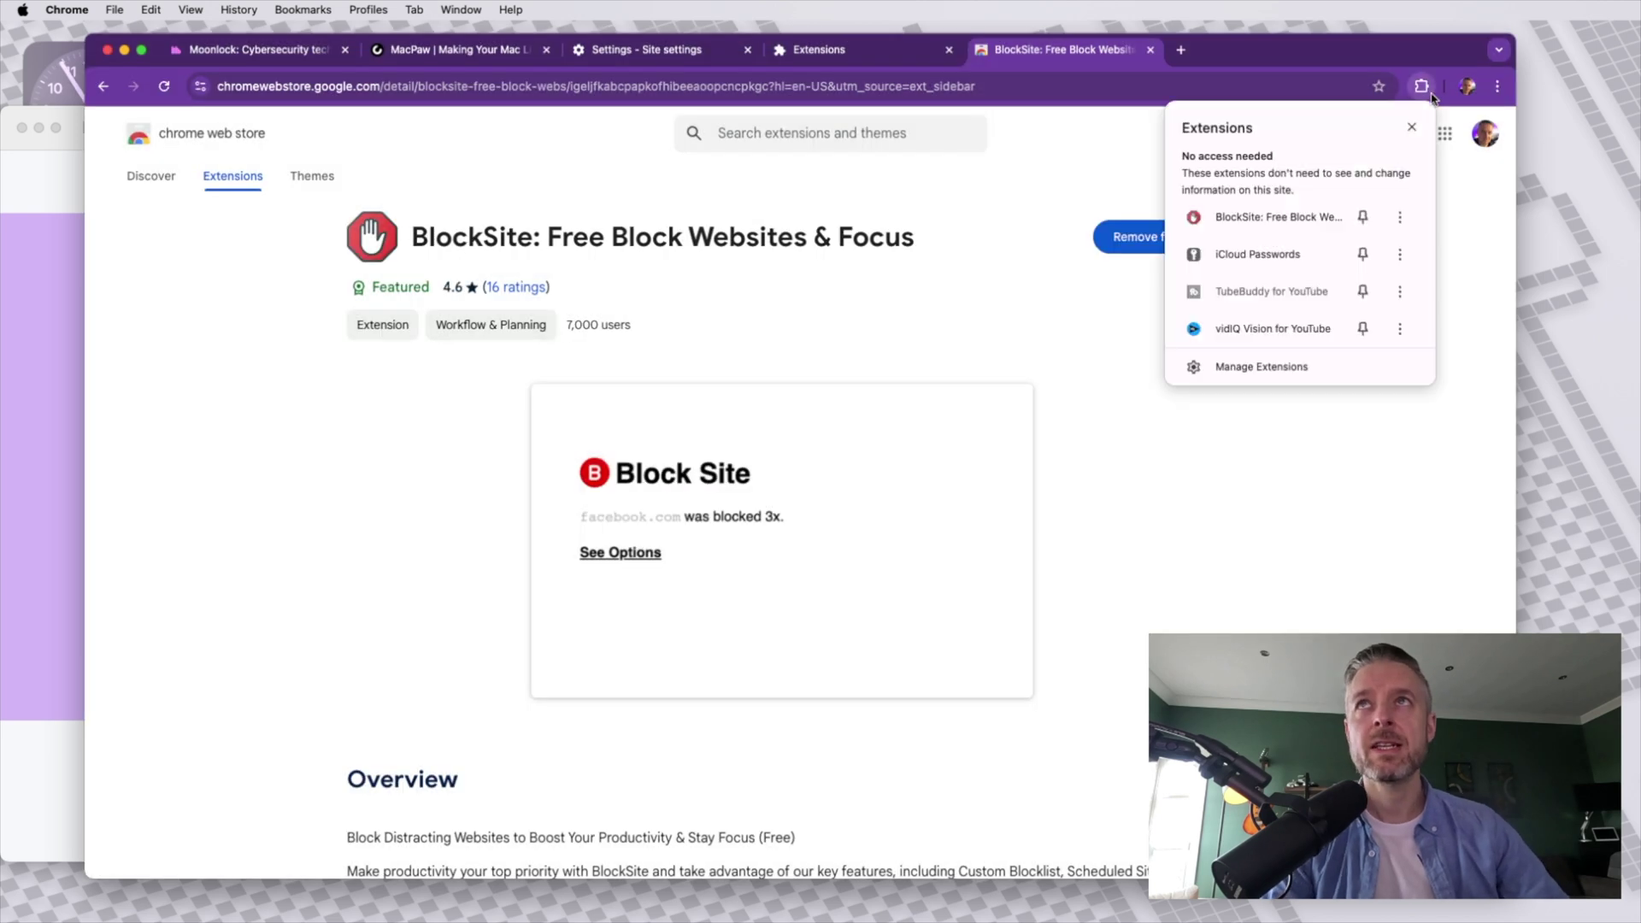
left_click(1295, 221)
left_click(481, 365)
type("w")
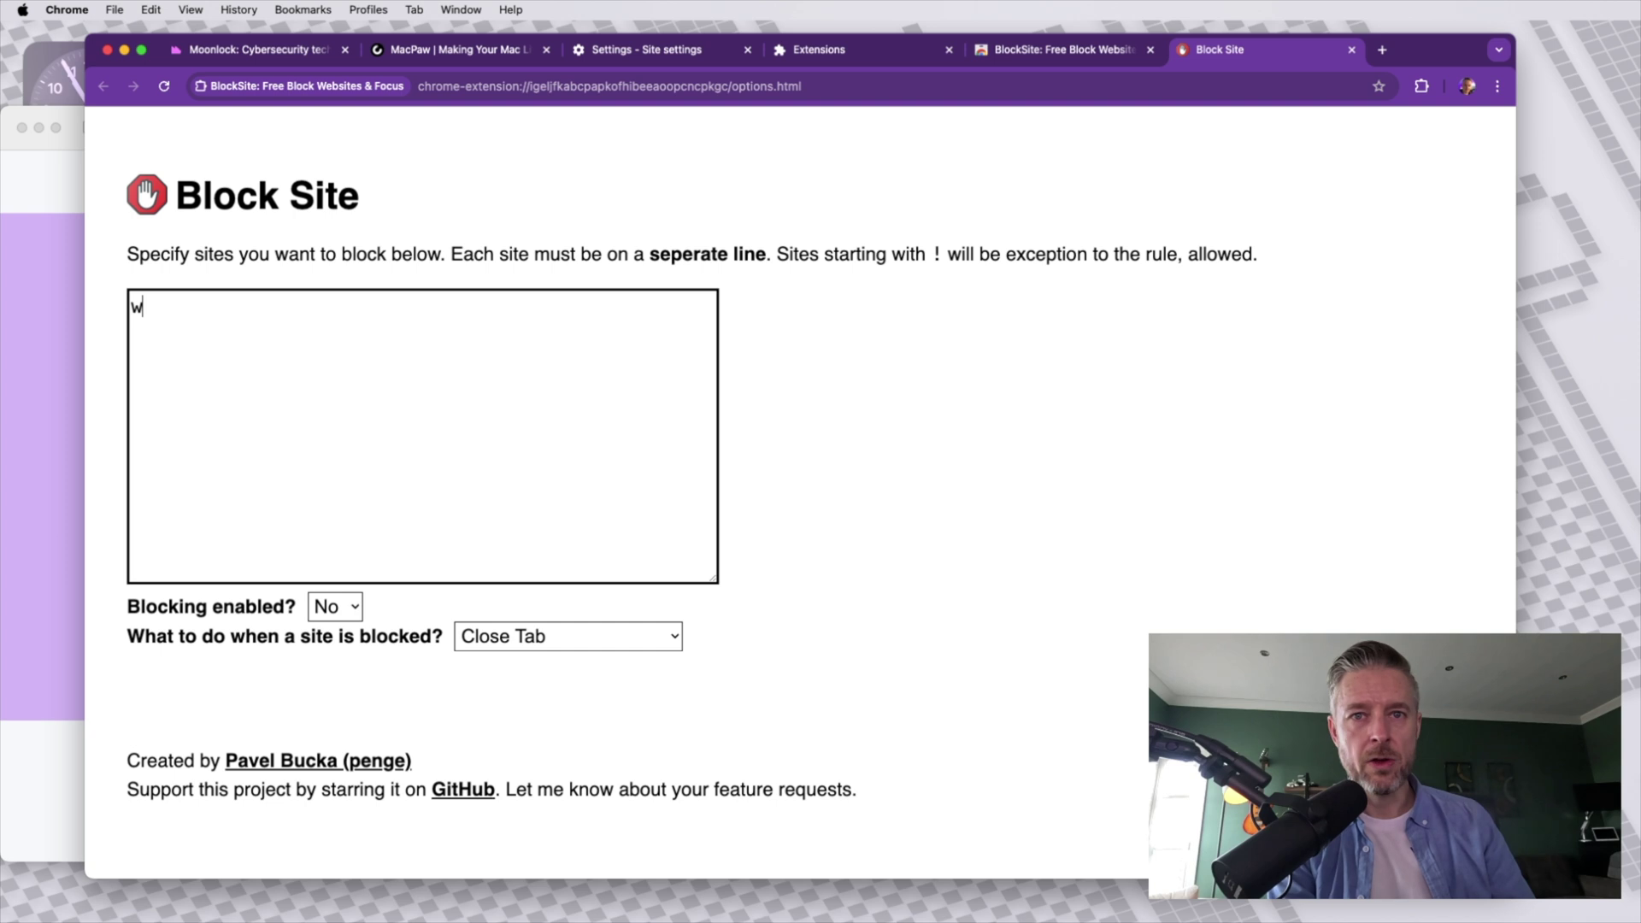
type("ww.sketchywe")
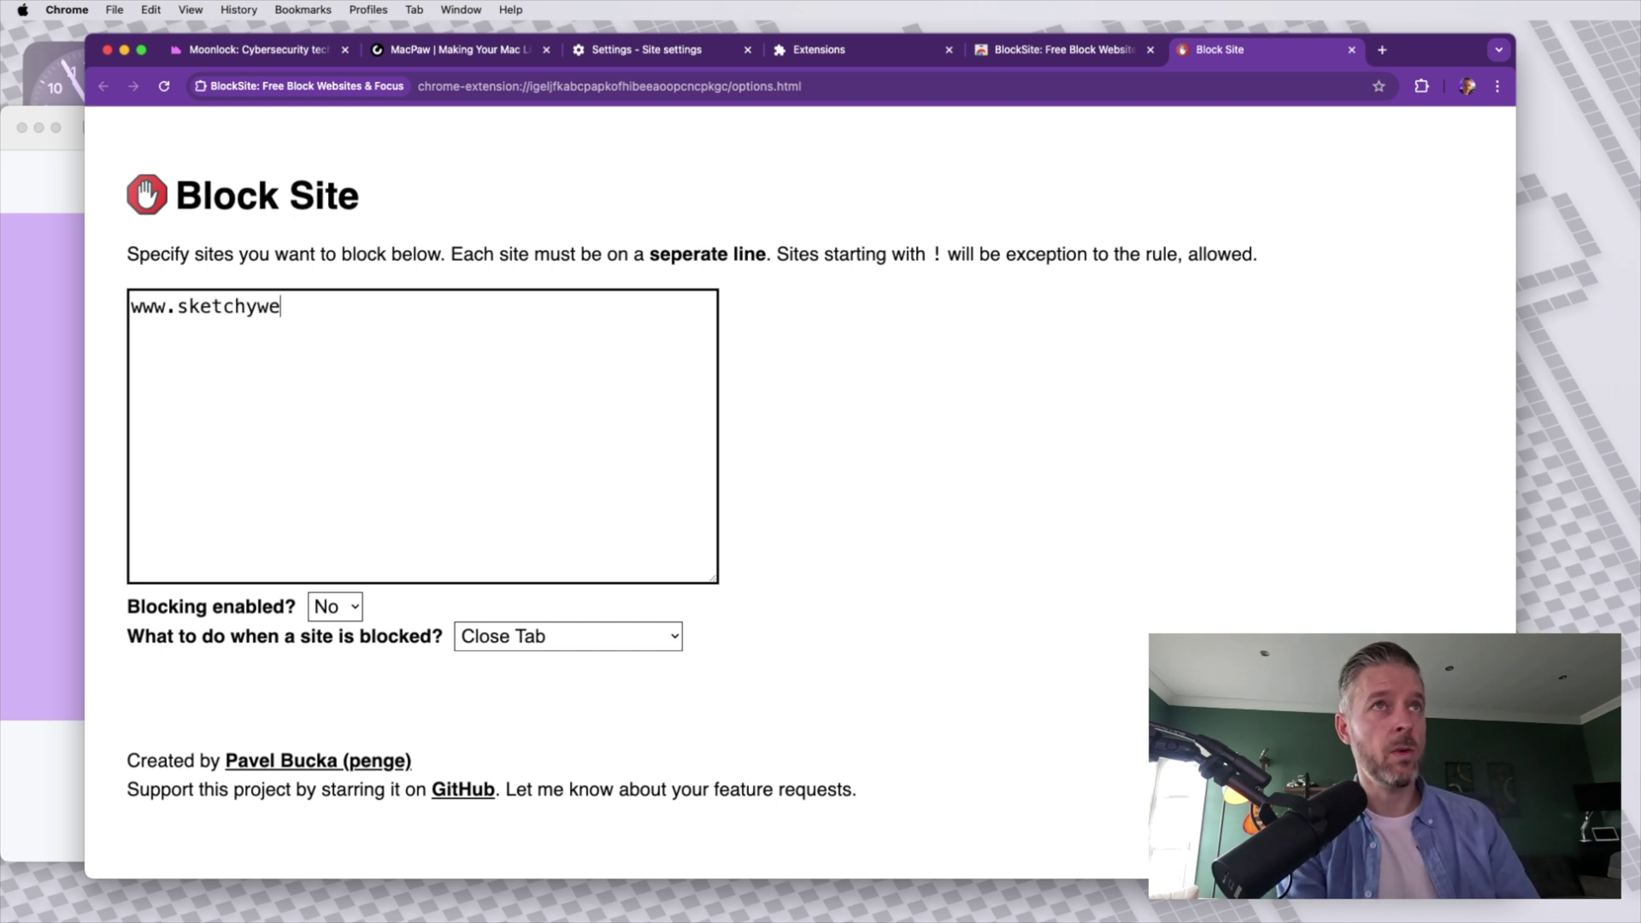
type("bsite.com")
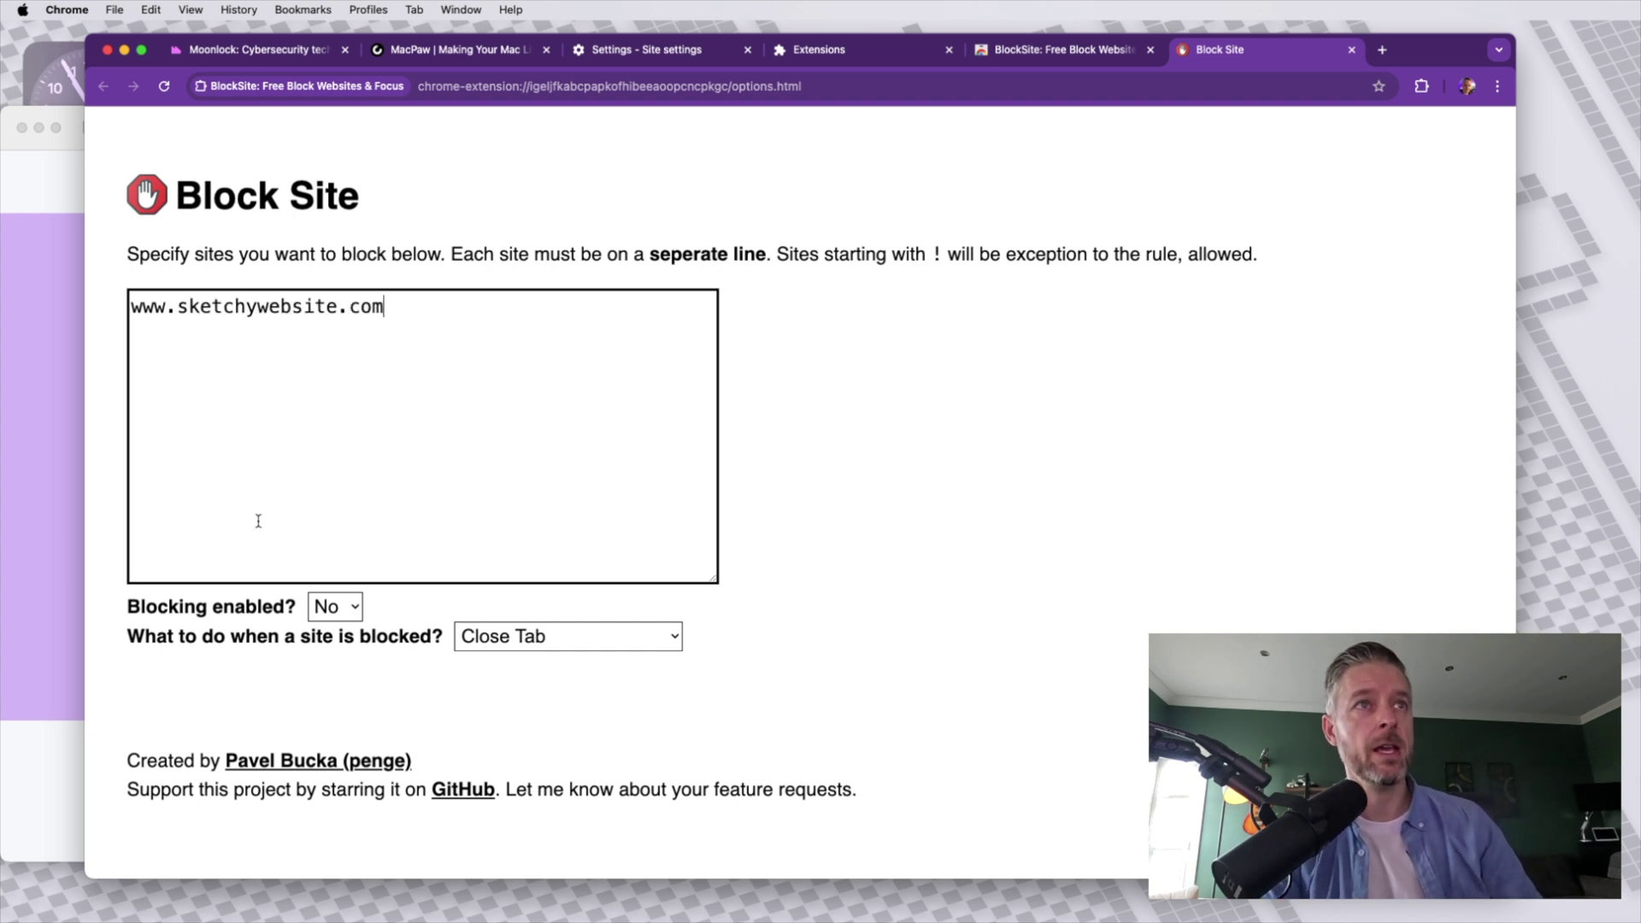
left_click(339, 611)
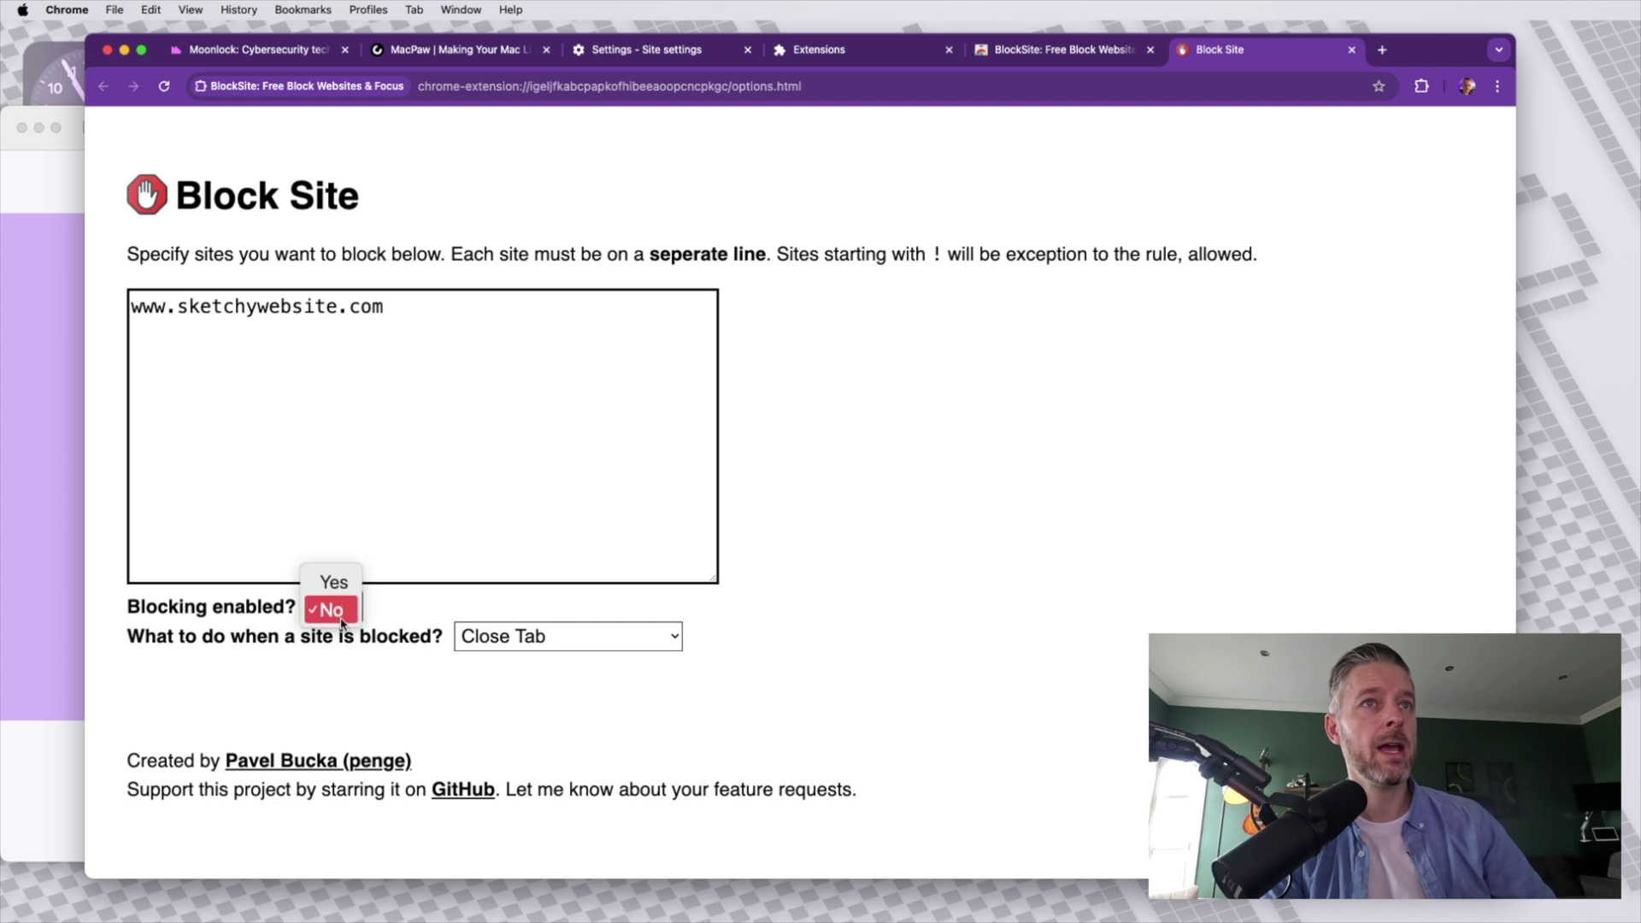
left_click(340, 588)
left_click(684, 509)
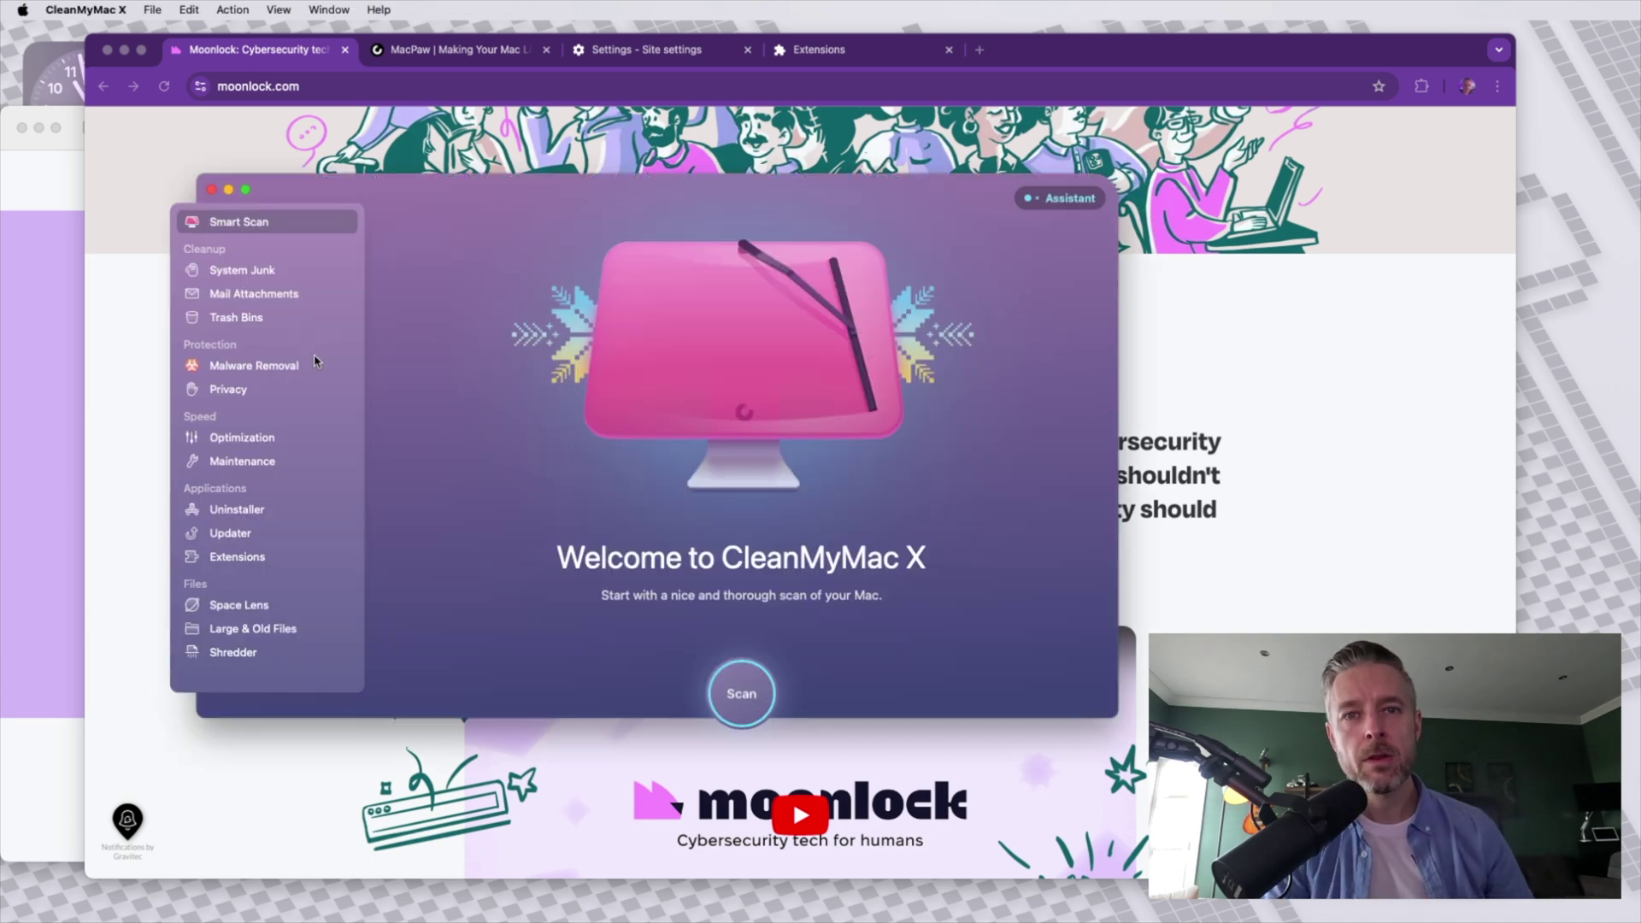
Switch CleanMyMac X to the Malware Removal by Moonlock page.
left_click(274, 373)
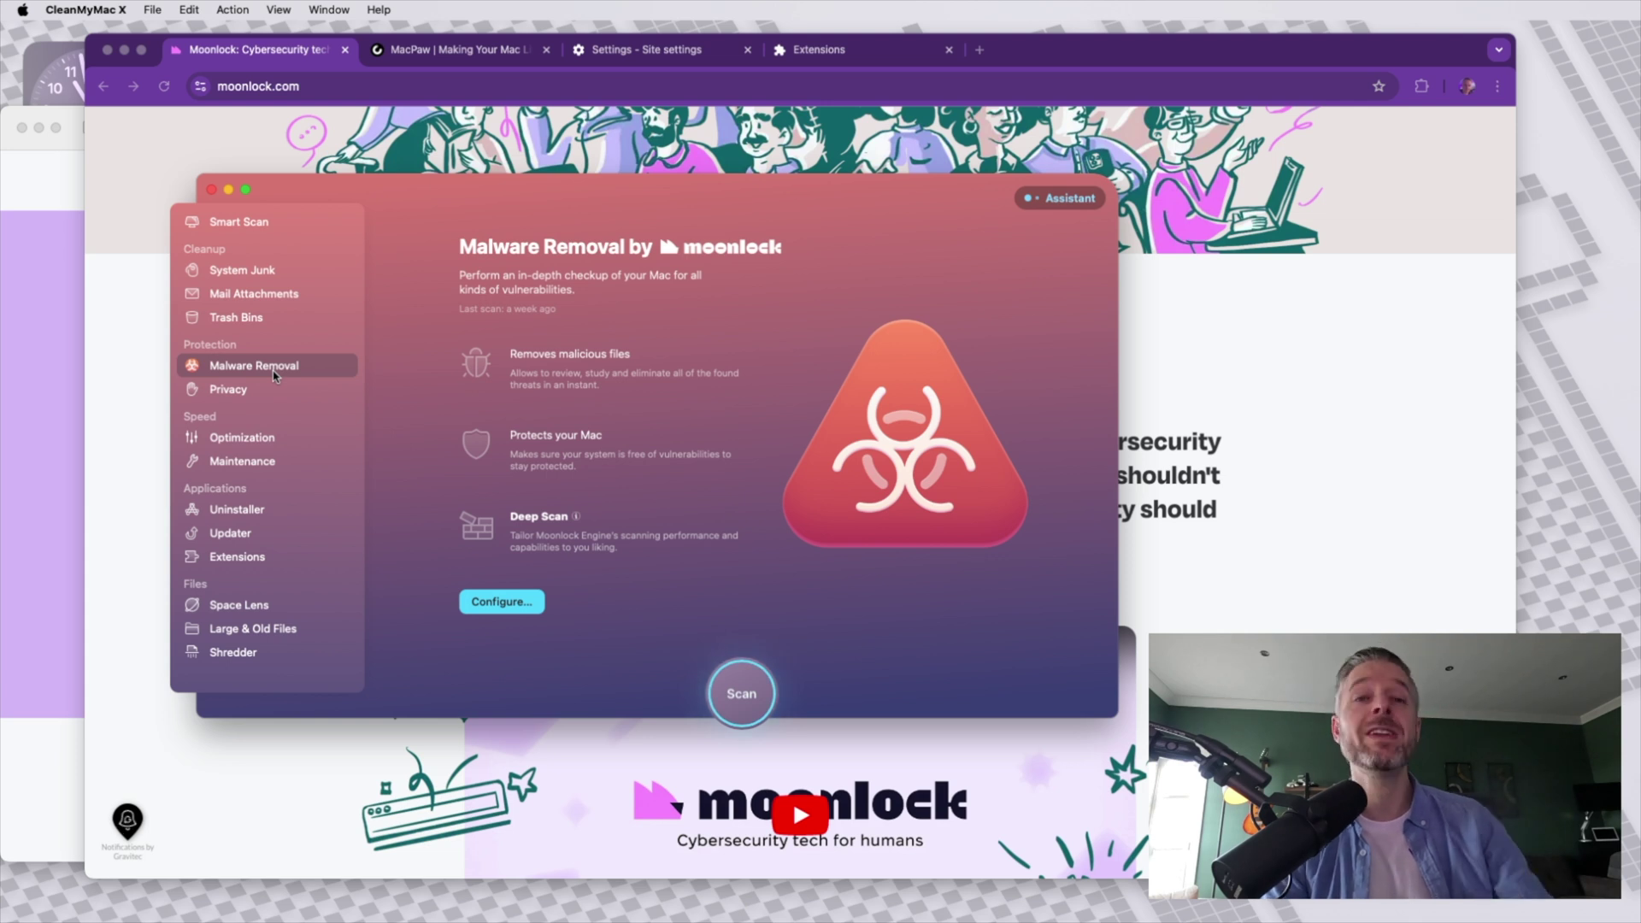
Scan for privacy traces and review Chrome's 5,070 found cookie items.
left_click(257, 389)
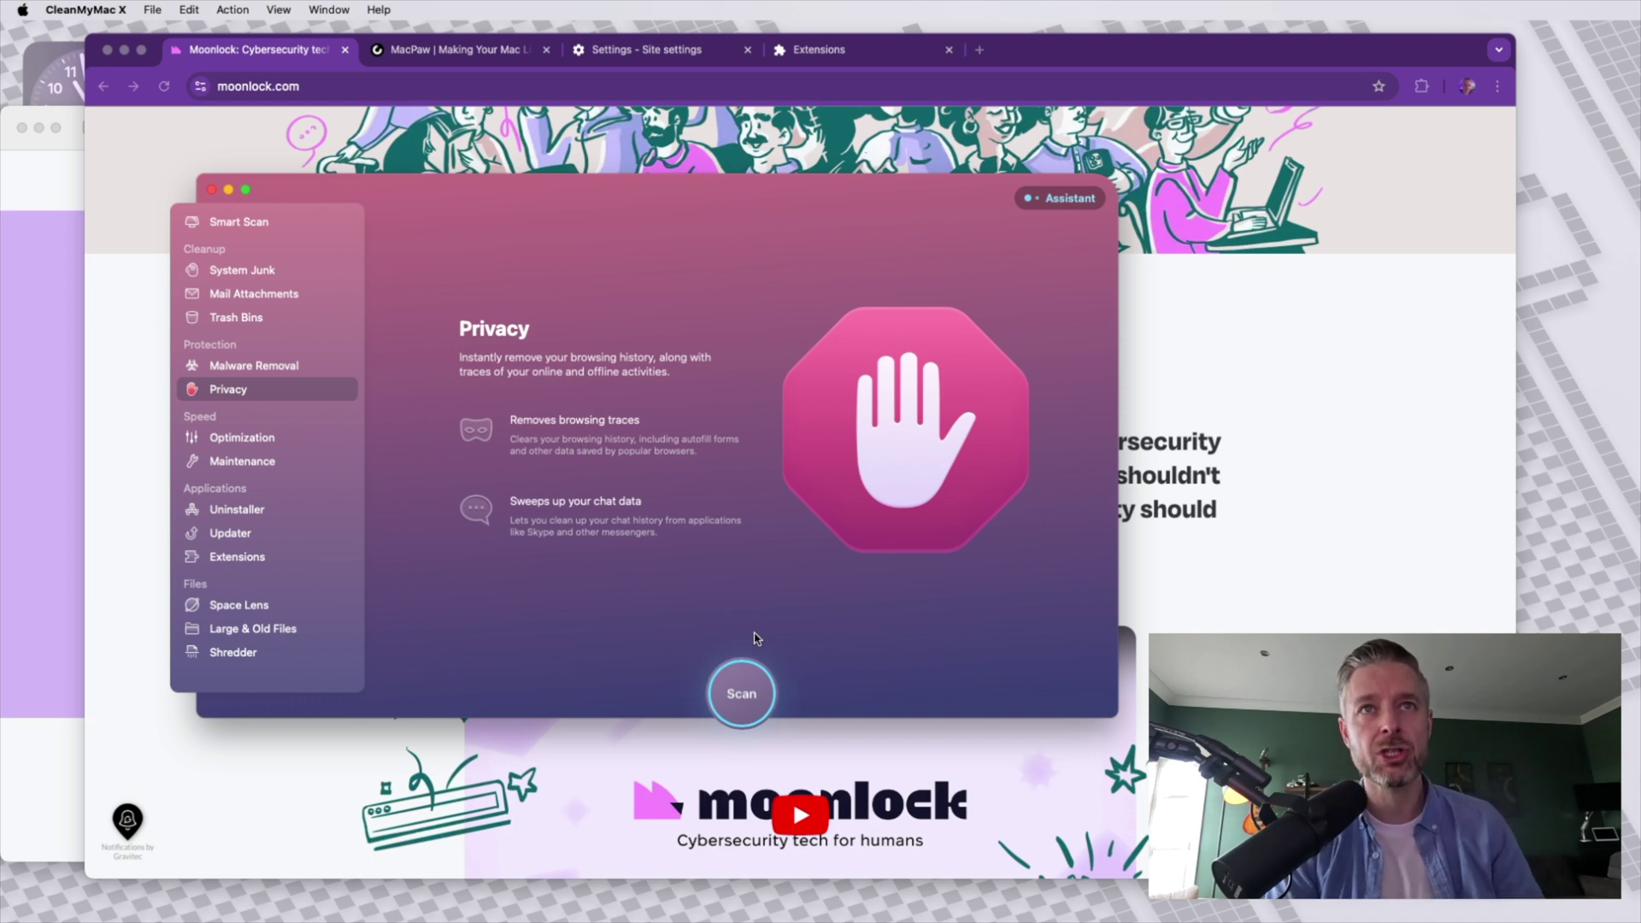
left_click(742, 692)
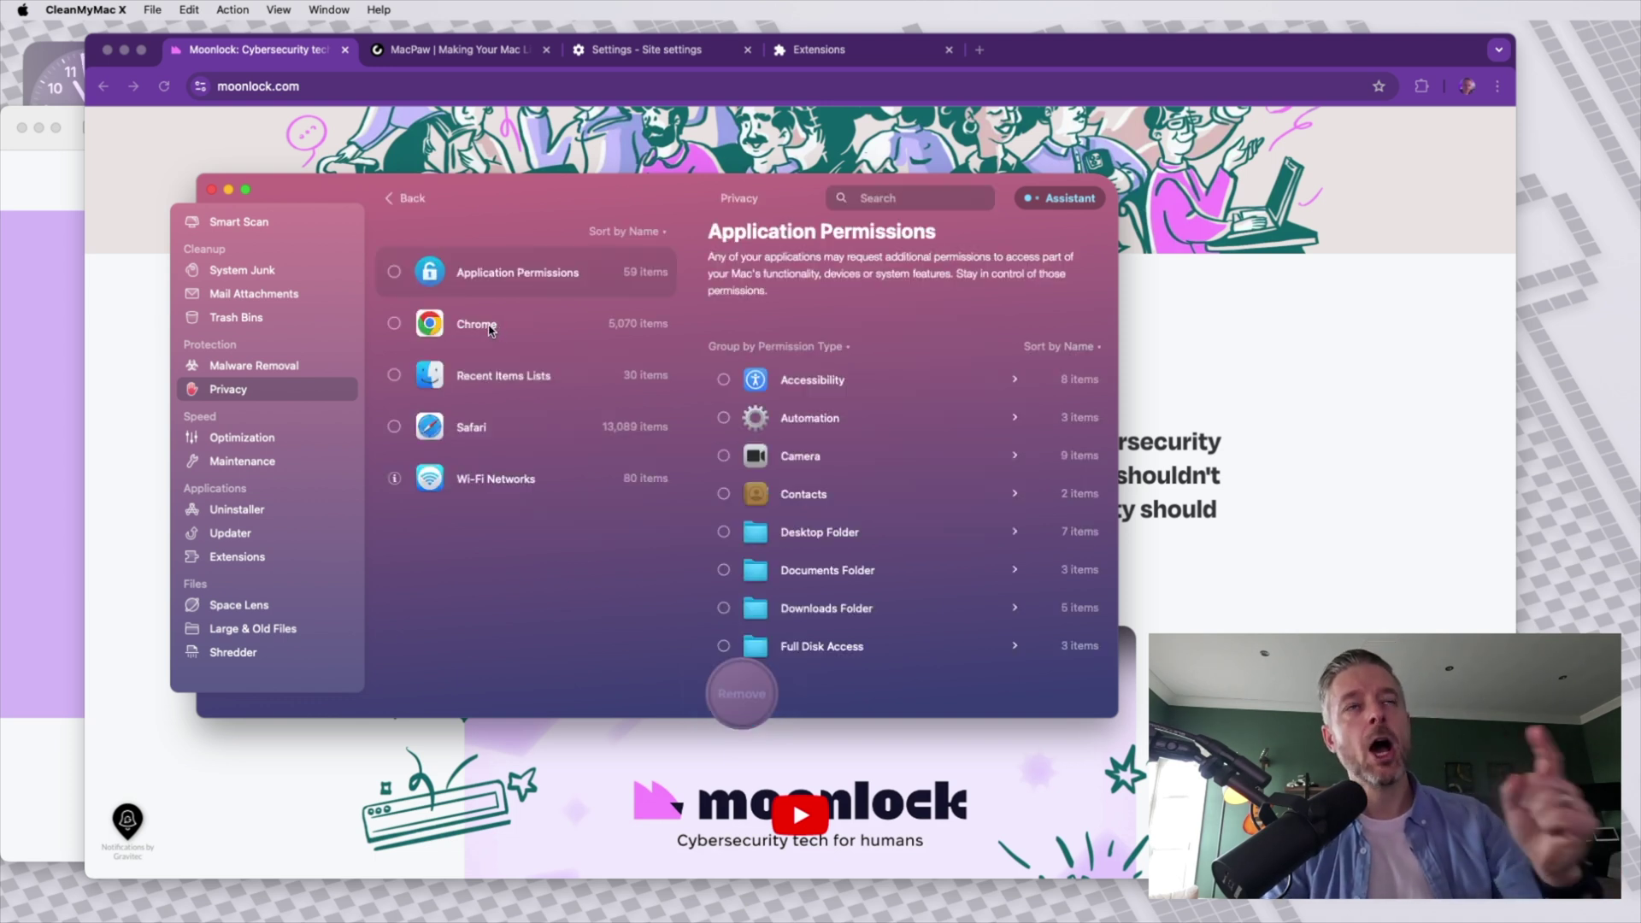
left_click(484, 325)
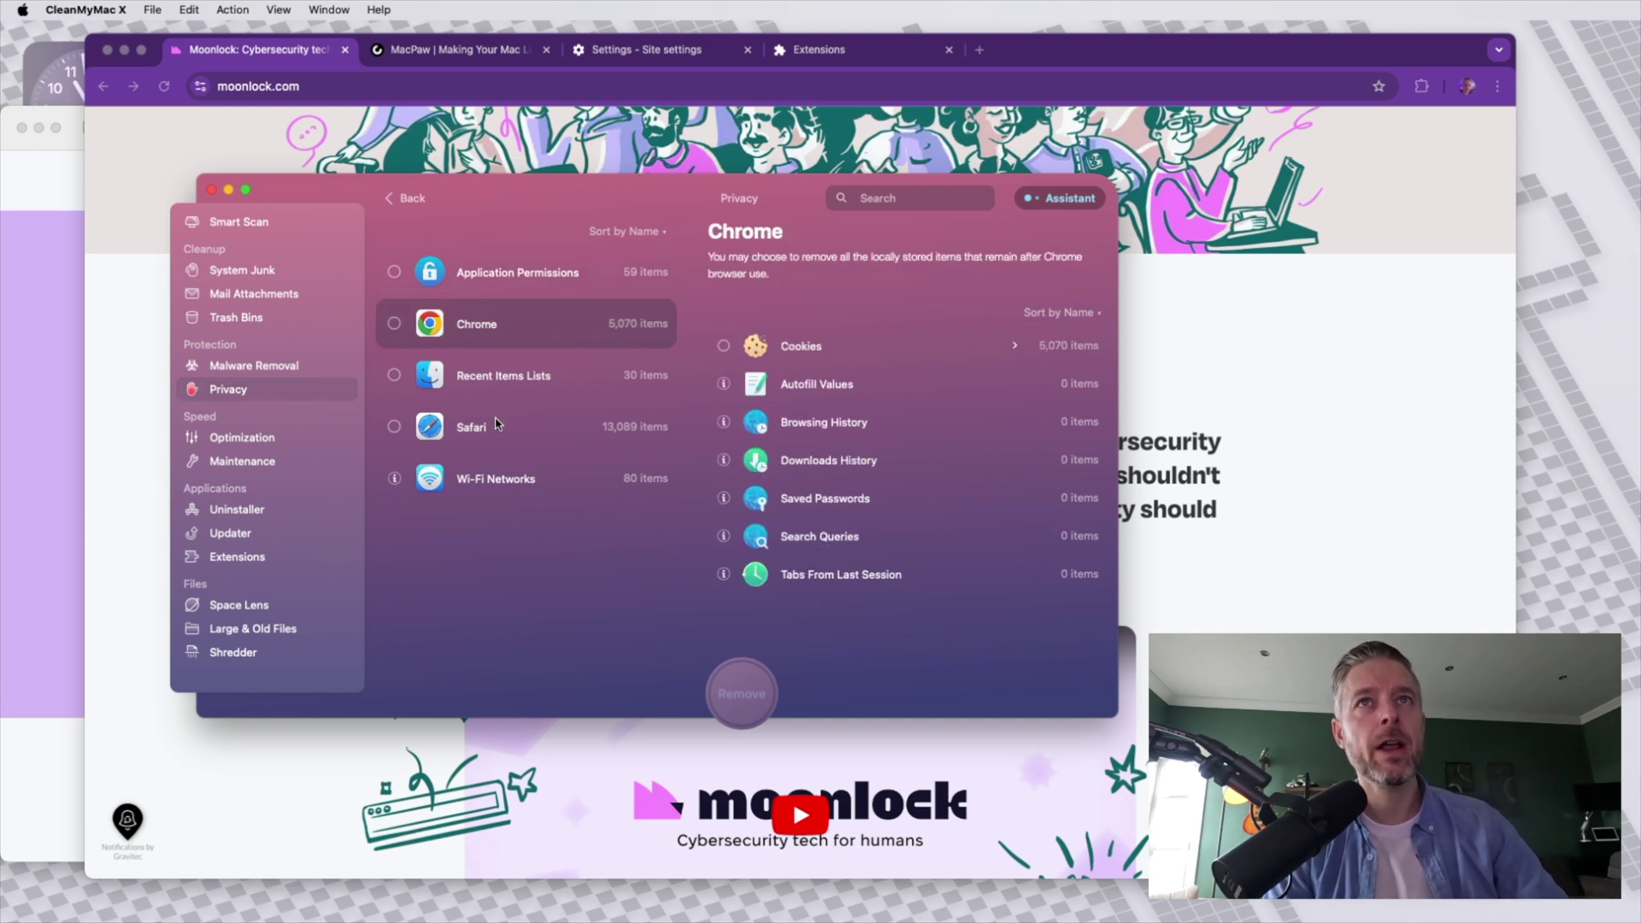